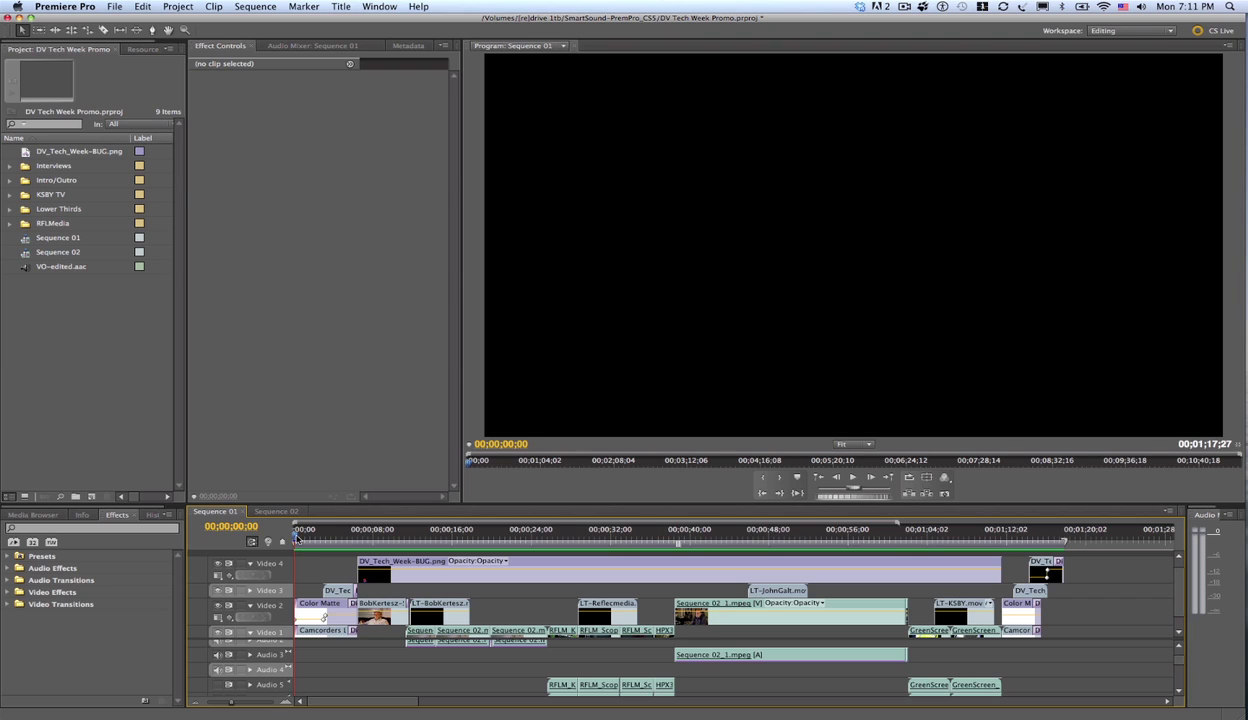
# Step: Review the promo, then queue Sequence 01 in Media Encoder as a QuickTime H.264 movie
pyautogui.moveTo(296, 537); pyautogui.dragTo(390, 574)
pyautogui.press('Home')
pyautogui.click(115, 6)
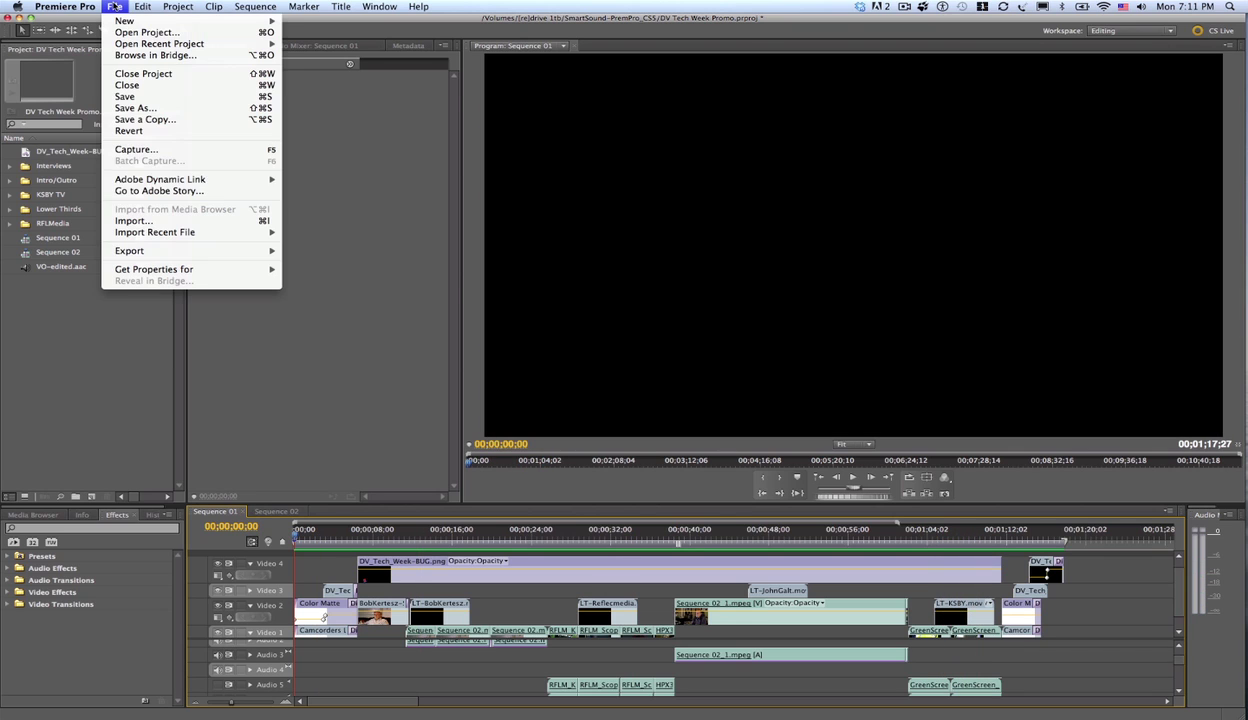
pyautogui.moveTo(137, 251)
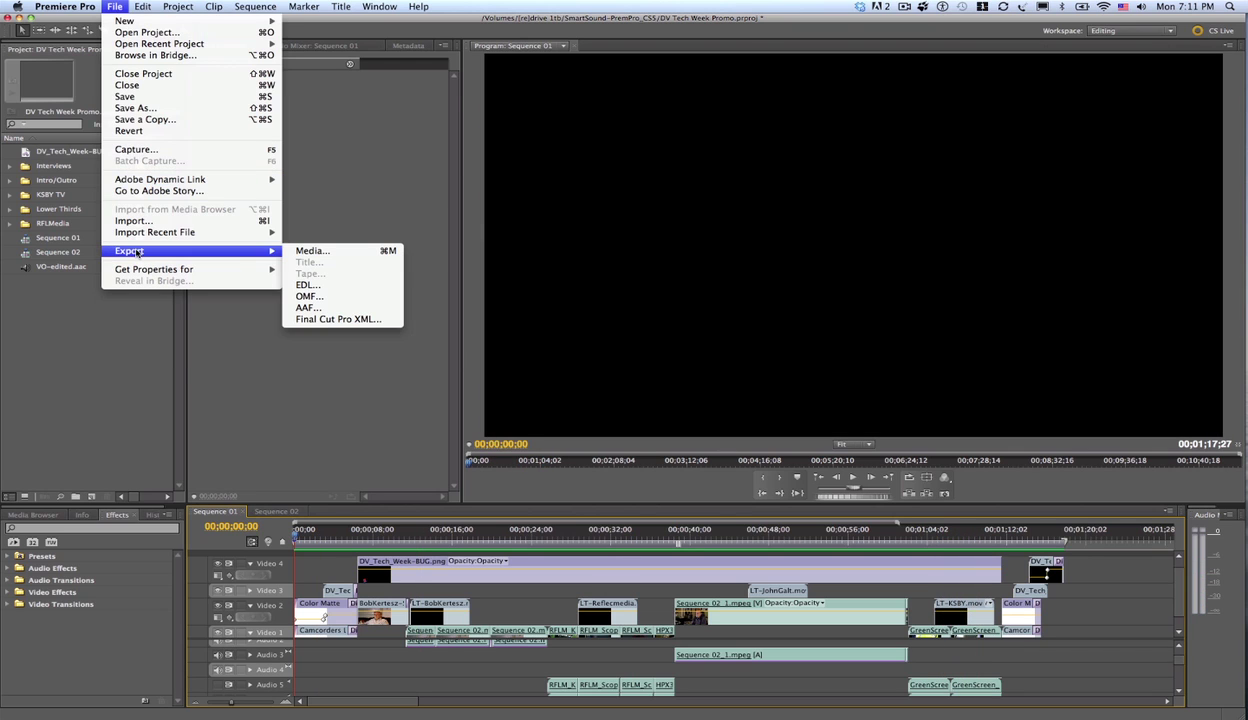
pyautogui.click(312, 251)
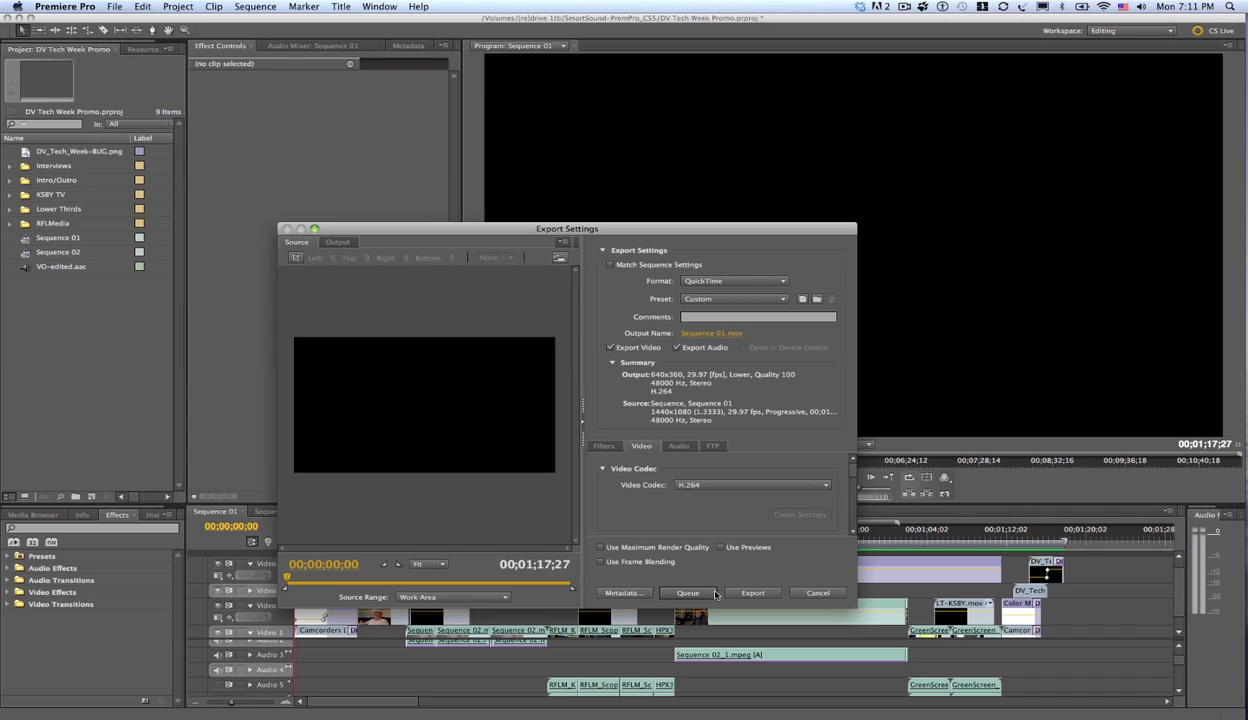
pyautogui.click(688, 593)
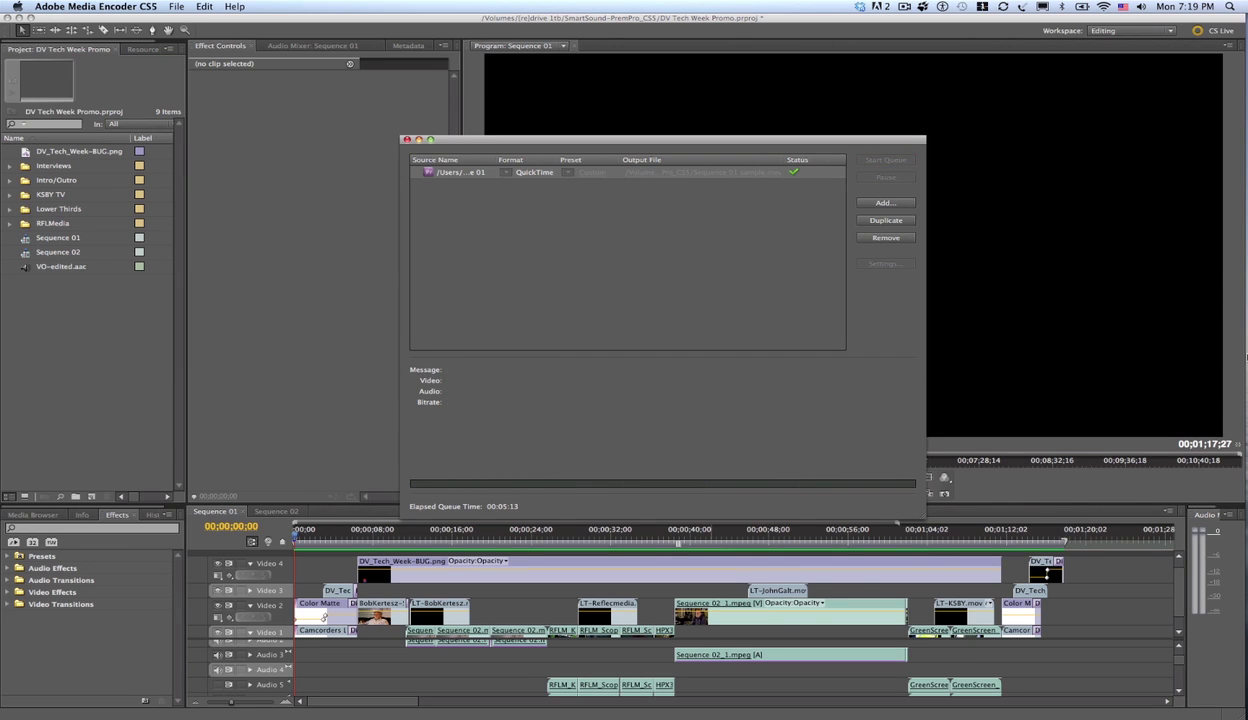
# Step: Launch Sonicfire Pro 5, load the exported promo movie as reference video, and play it
pyautogui.click(1218, 278)
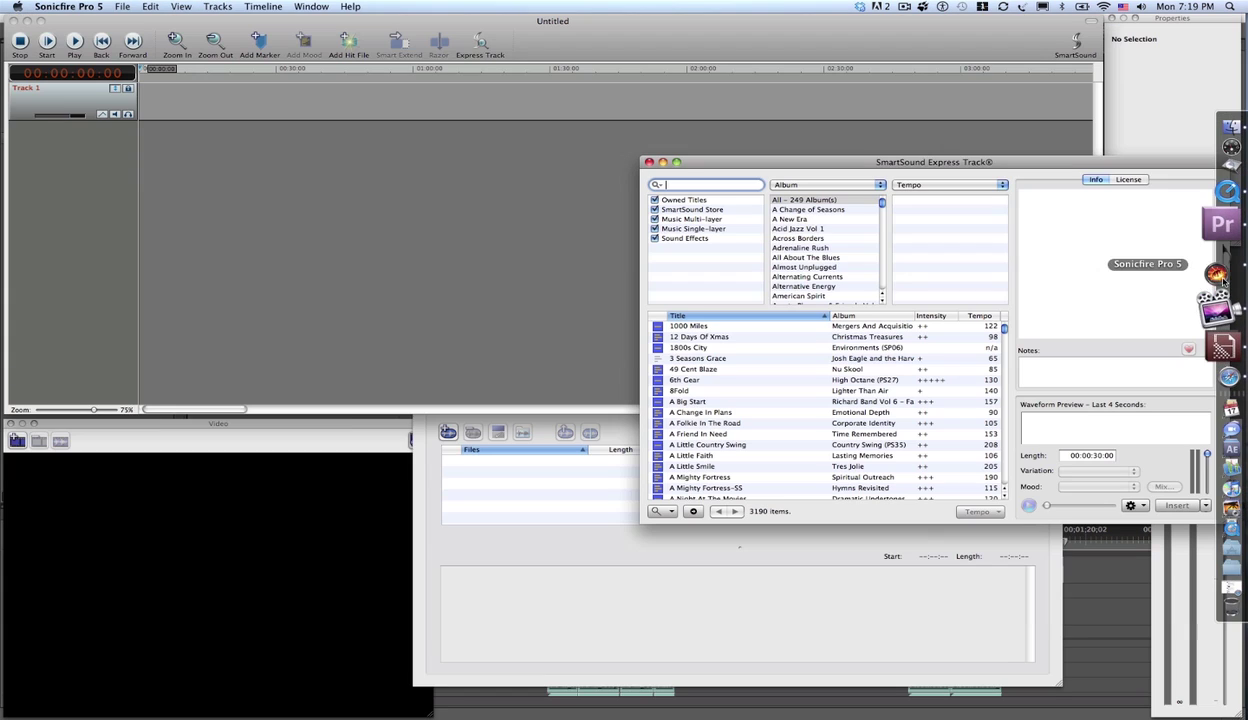
pyautogui.click(356, 432)
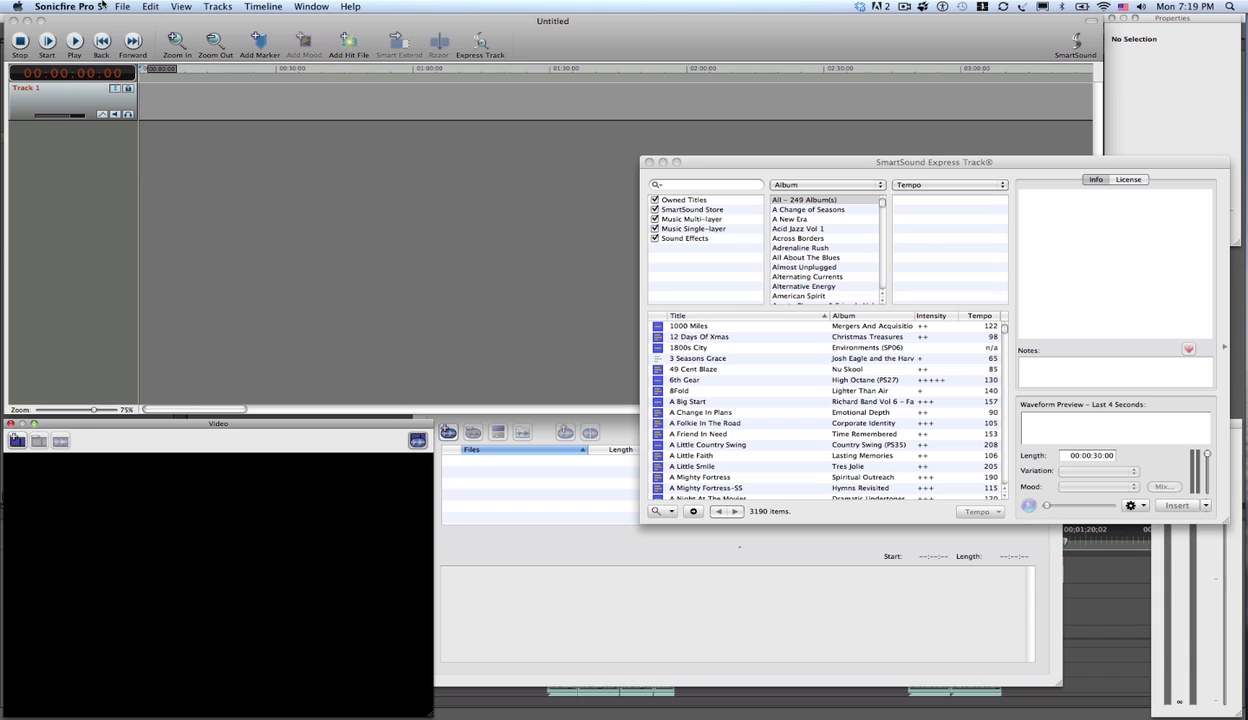
pyautogui.click(140, 8)
pyautogui.moveTo(128, 8)
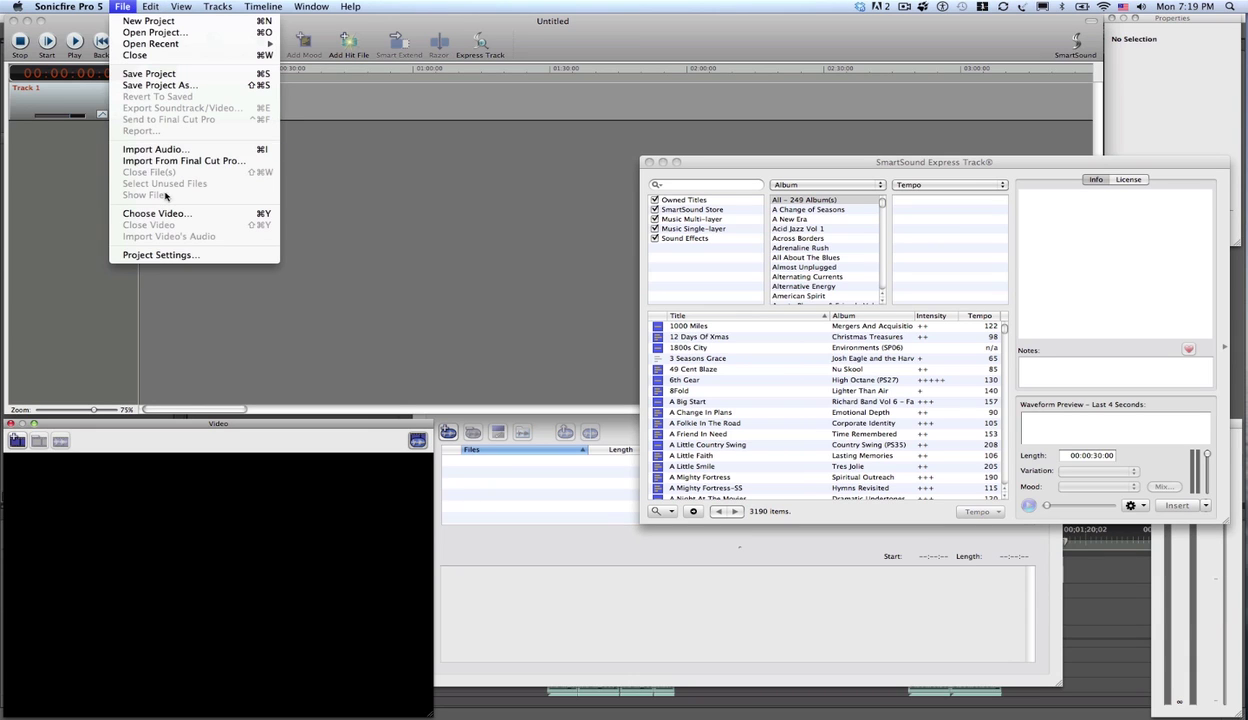
pyautogui.click(155, 149)
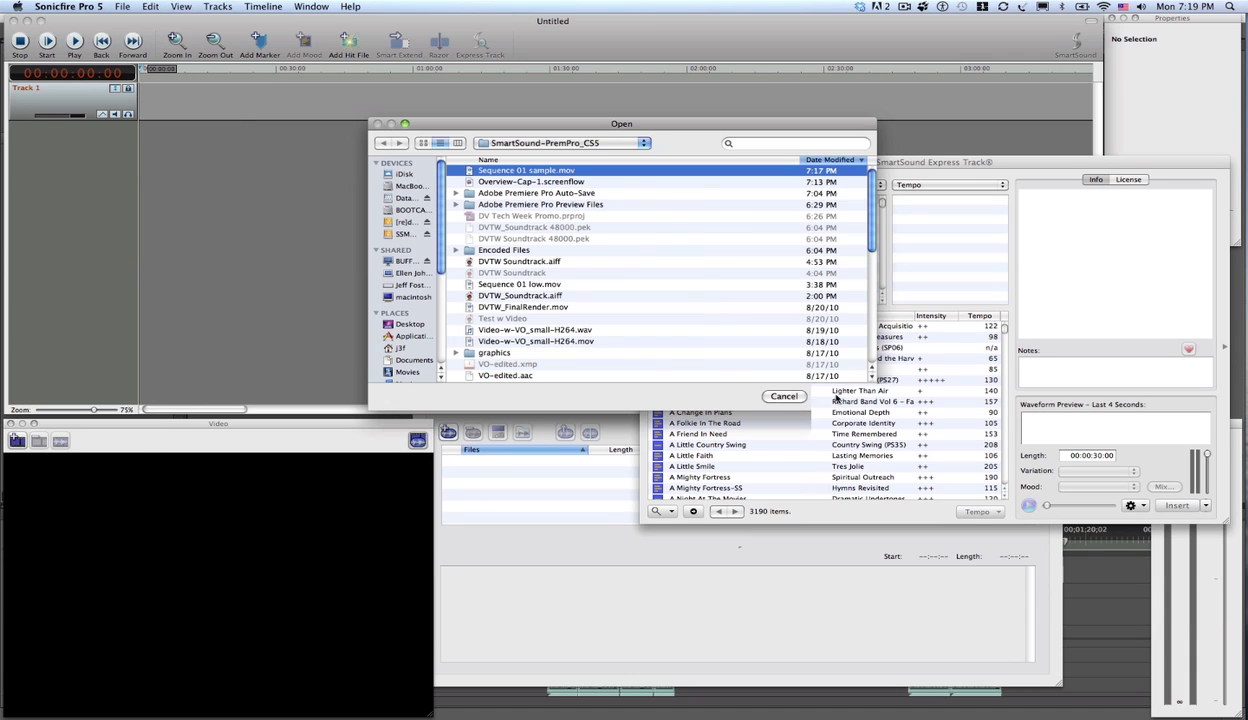
pyautogui.click(836, 397)
pyautogui.click(74, 44)
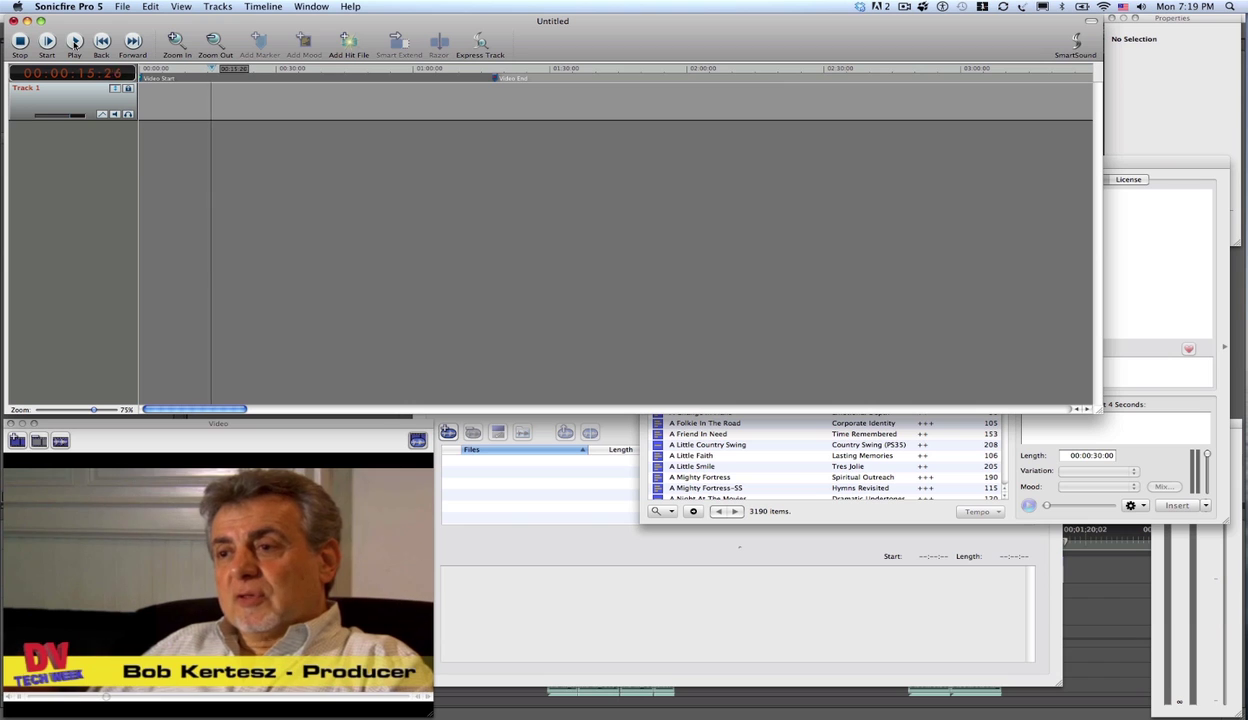
pyautogui.click(231, 70)
# Step: Mark the promo's transitions, from 00:00:03:26 to the closing title, then show the spotting list
pyautogui.moveTo(231, 70); pyautogui.dragTo(155, 68)
pyautogui.click(259, 42)
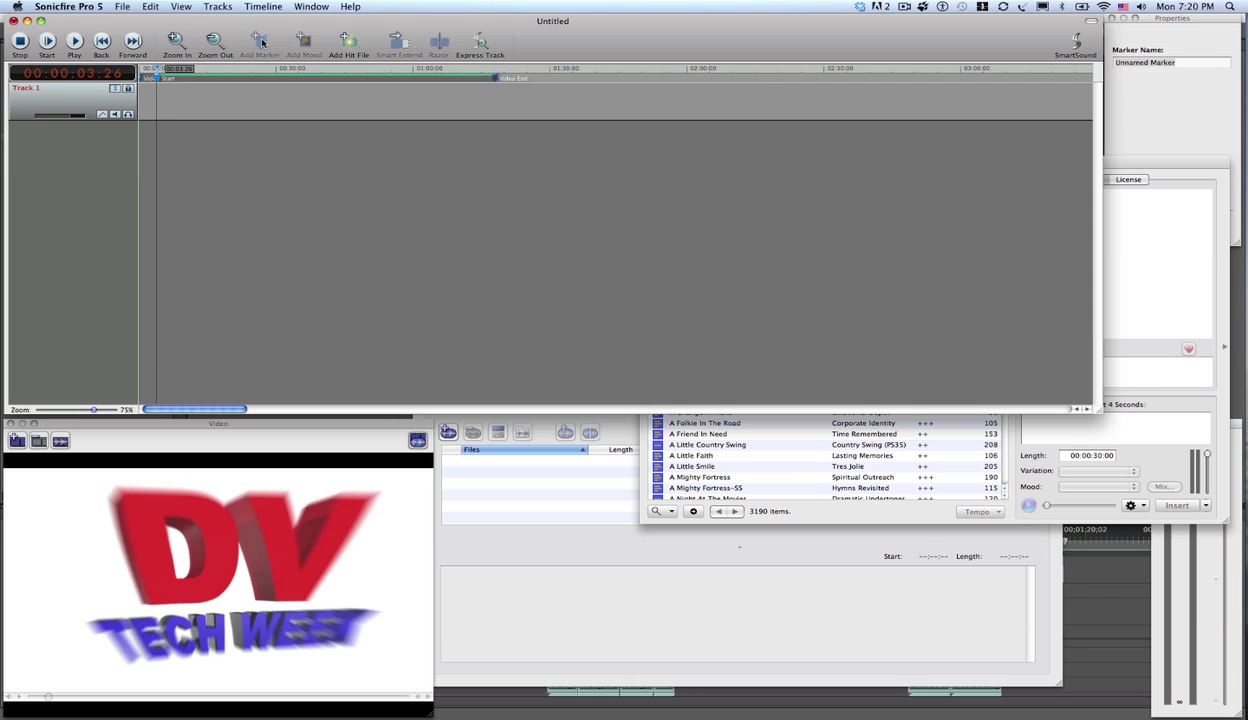
pyautogui.moveTo(158, 68)
pyautogui.mouseDown()
pyautogui.moveTo(259, 83)
pyautogui.moveTo(251, 40)
pyautogui.moveTo(257, 62)
pyautogui.mouseUp()
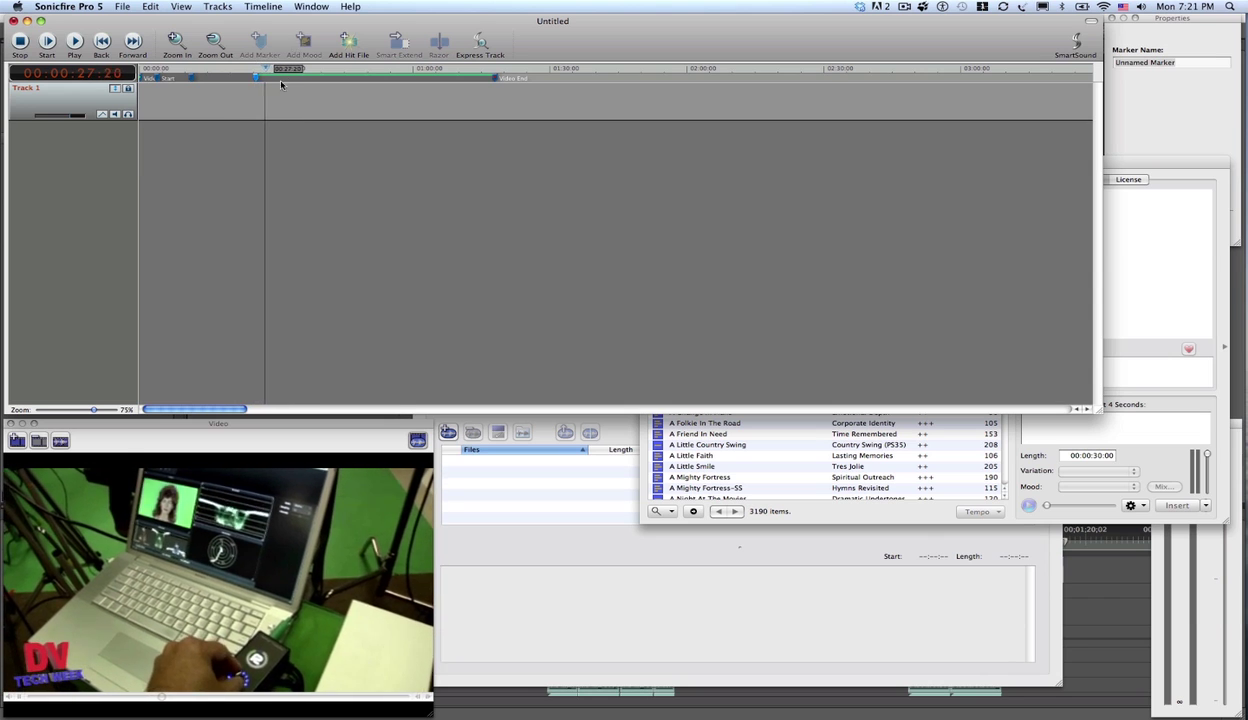
pyautogui.click(461, 74)
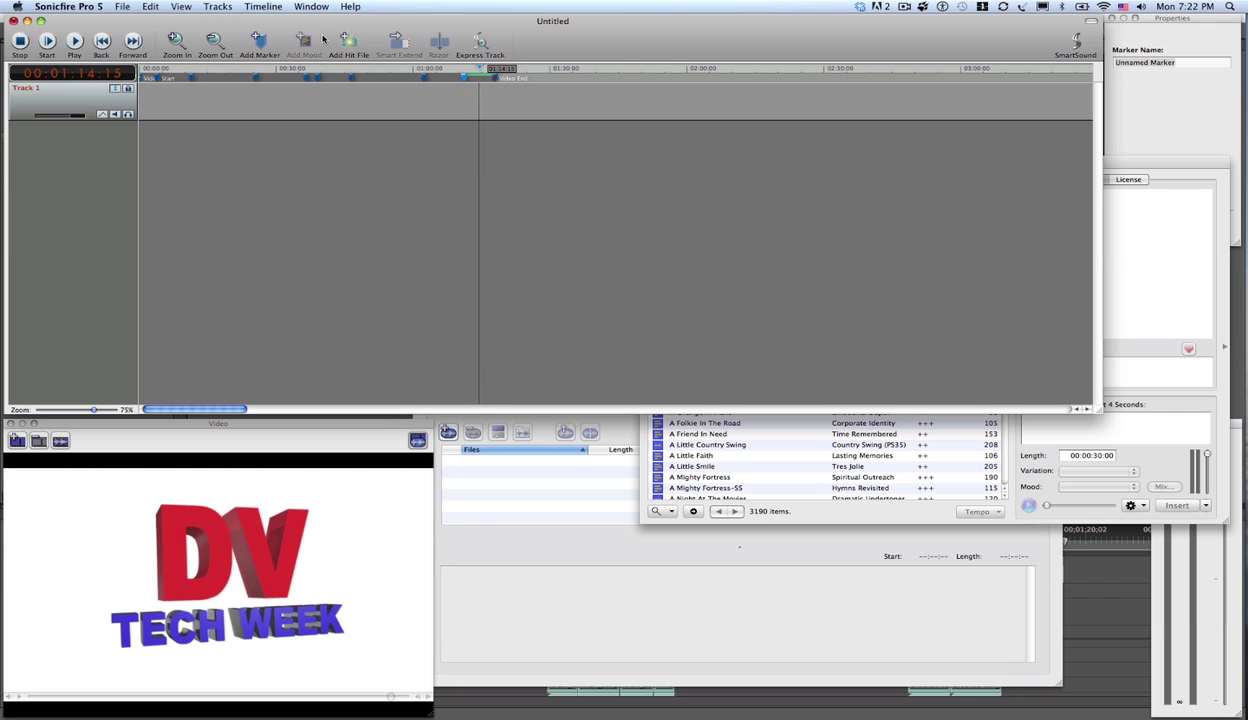
pyautogui.click(256, 42)
pyautogui.moveTo(479, 72); pyautogui.dragTo(136, 78)
pyautogui.click(514, 537)
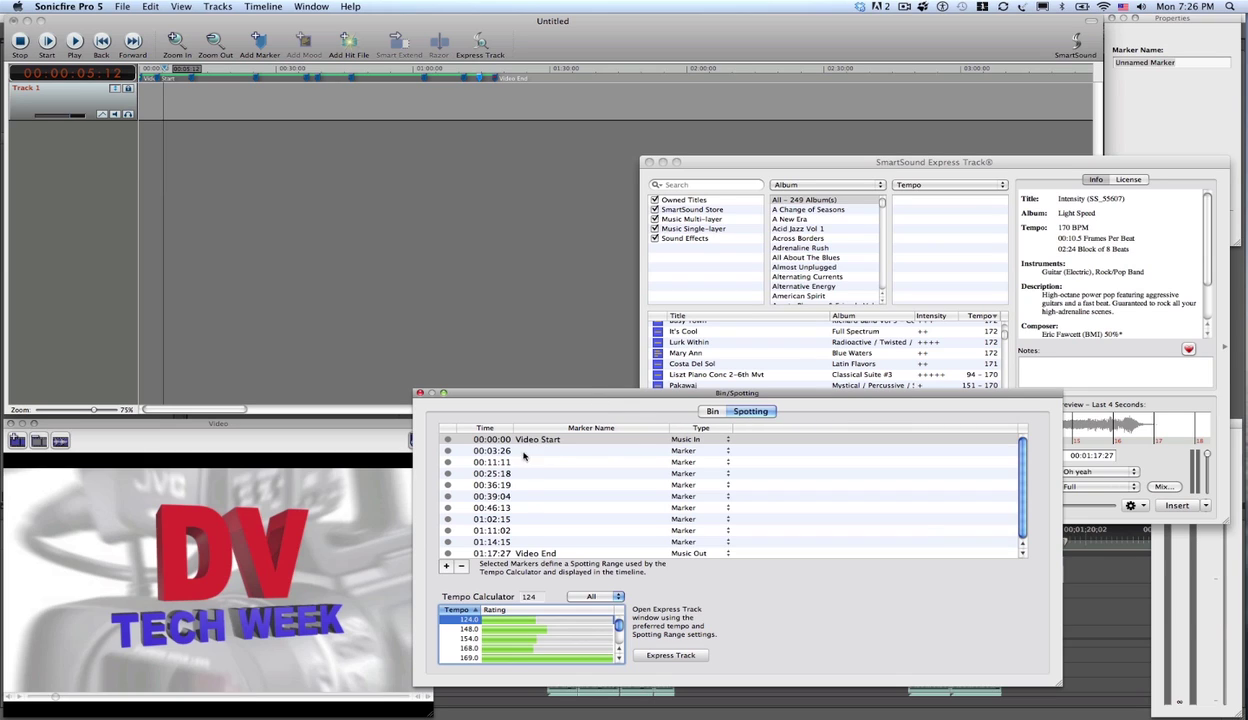
# Step: From Video Start, set the tempo to Fast at 169 BPM and search Express Track
pyautogui.click(531, 444)
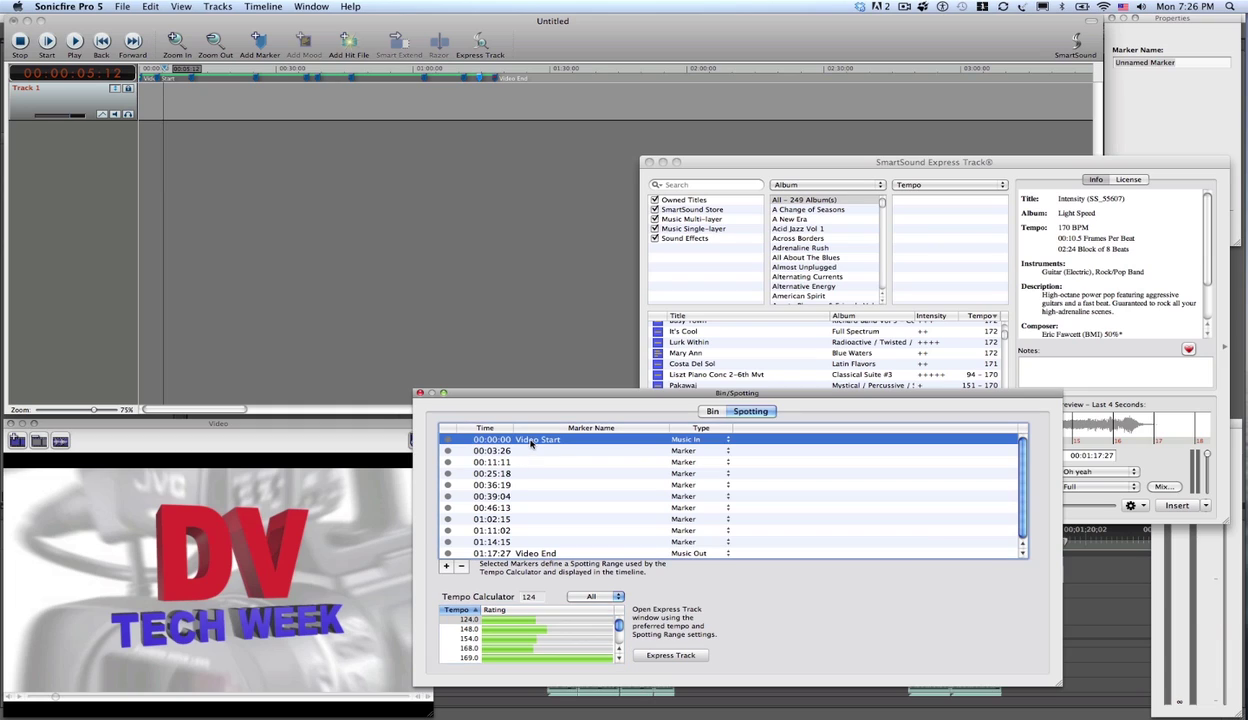
pyautogui.click(599, 597)
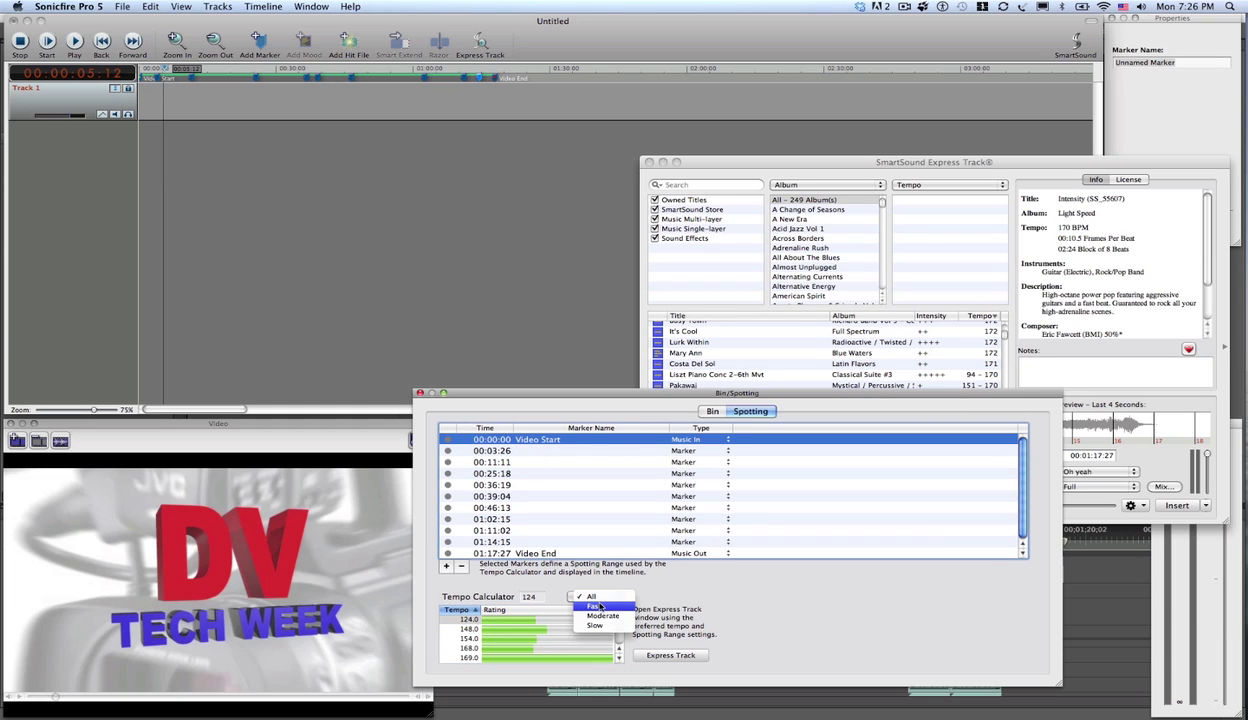
pyautogui.click(599, 607)
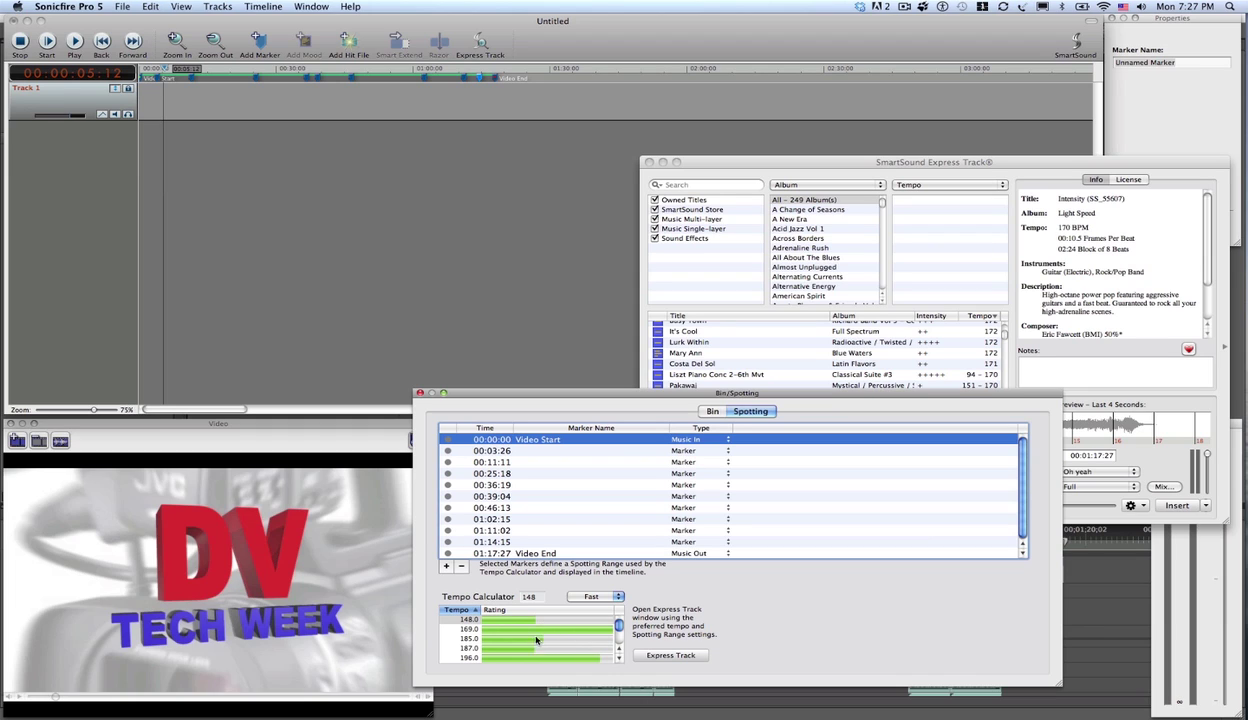
pyautogui.click(499, 630)
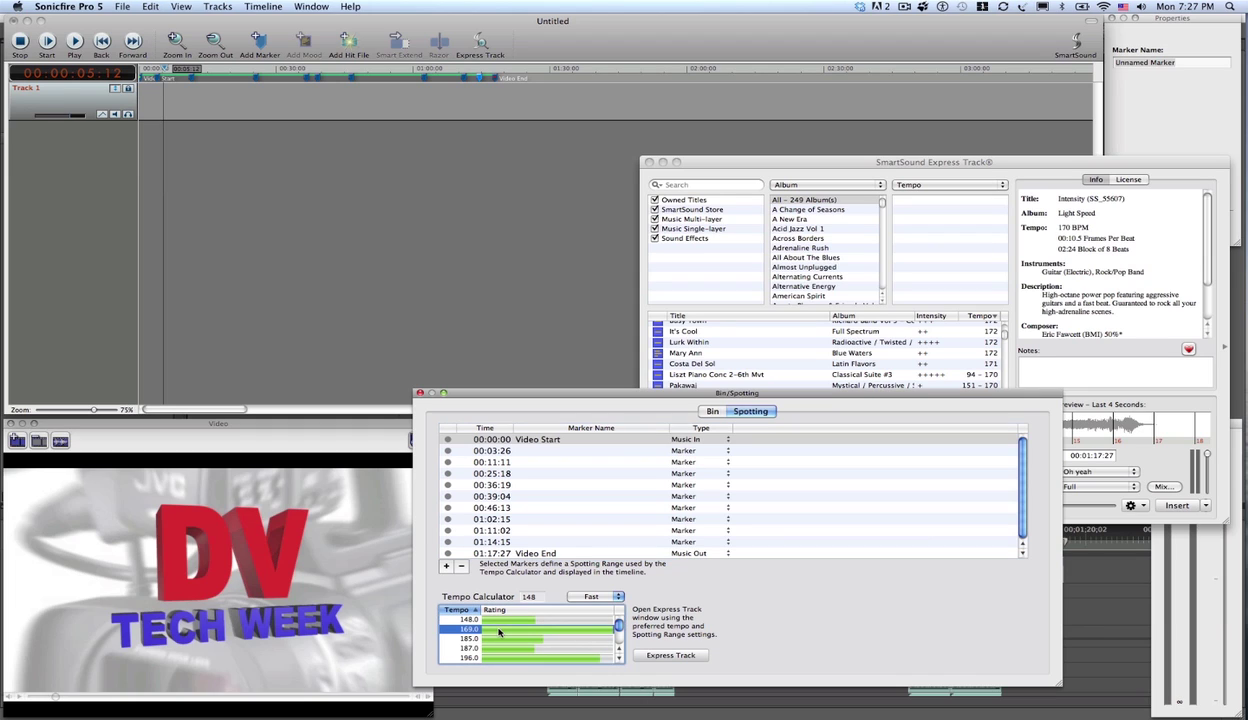
pyautogui.click(662, 654)
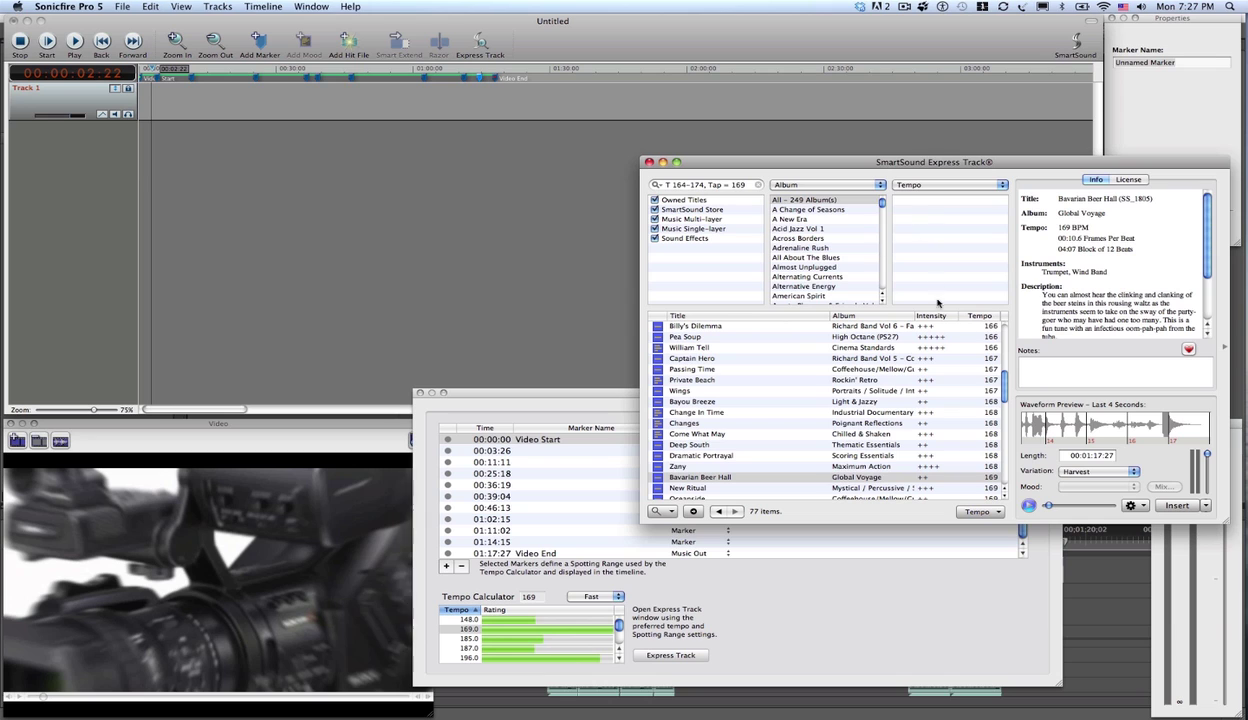
# Step: Sort matches by tempo and preview Let Me Go, Long Haul, Run For Your Life, Been There Done That
pyautogui.click(990, 317)
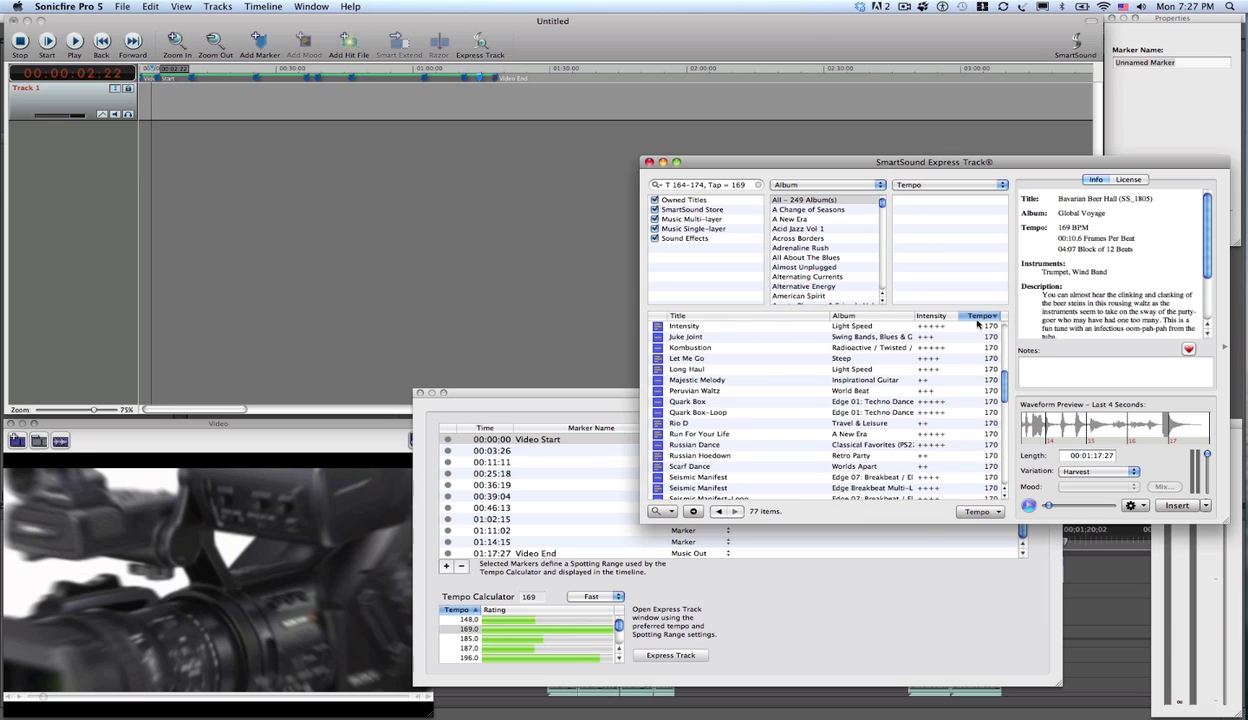
pyautogui.scroll(5, 900, 400)
pyautogui.scroll(-3, 850, 410)
pyautogui.click(689, 415)
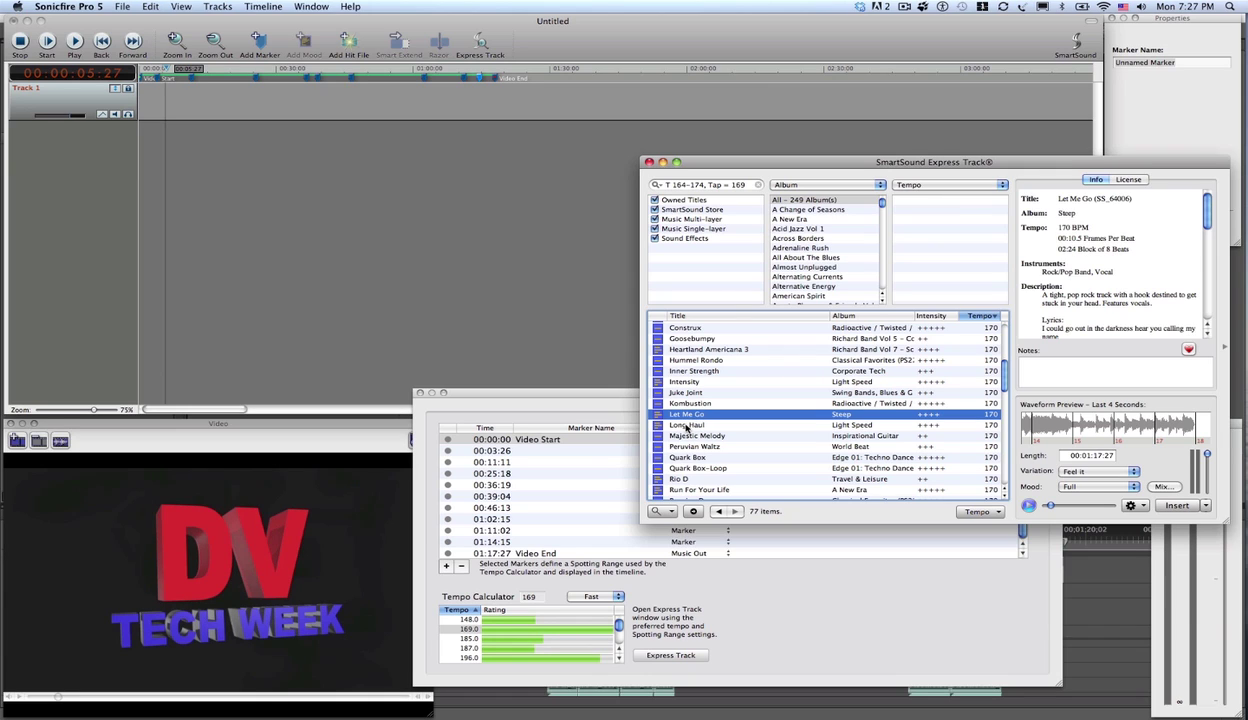
pyautogui.click(686, 425)
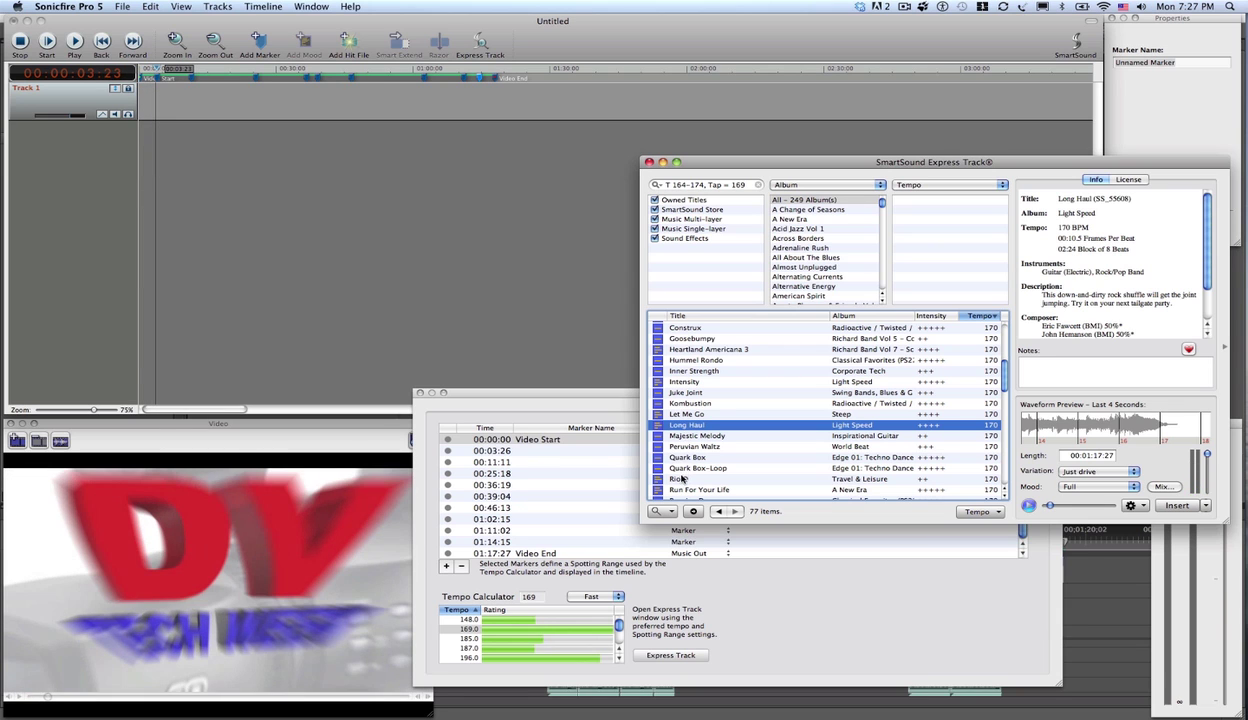
pyautogui.click(681, 479)
pyautogui.click(686, 489)
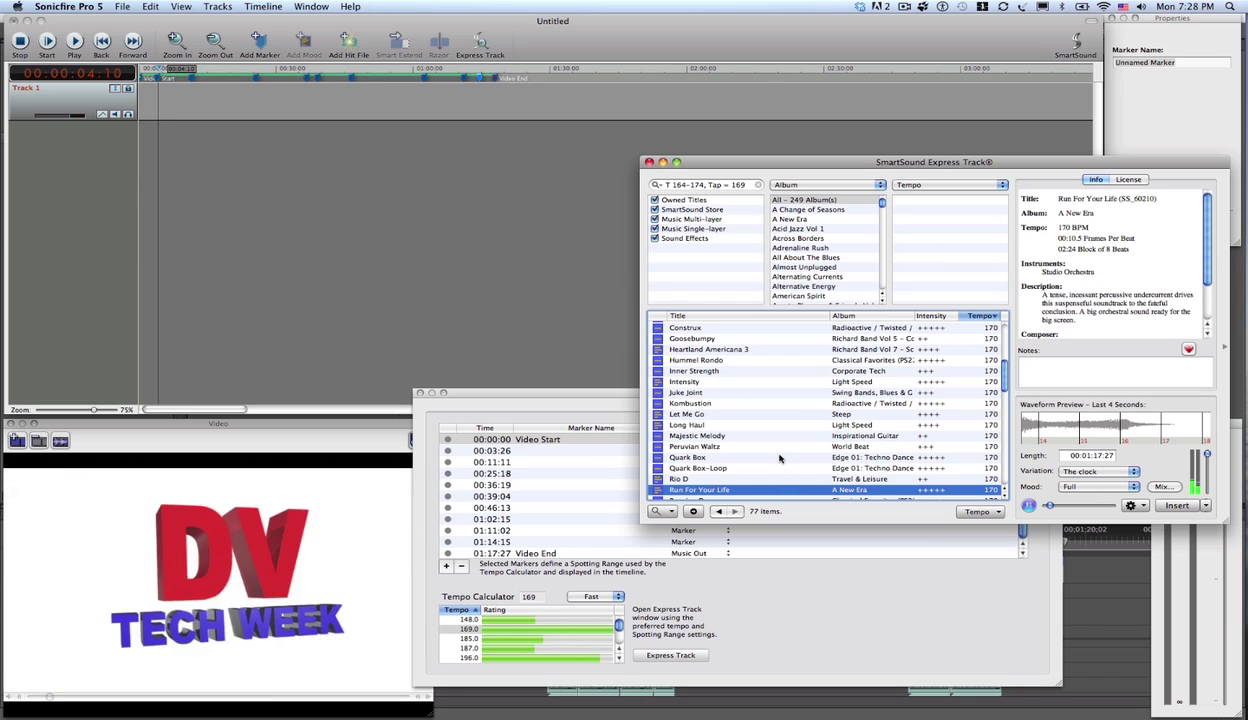
pyautogui.scroll(5, 783, 421)
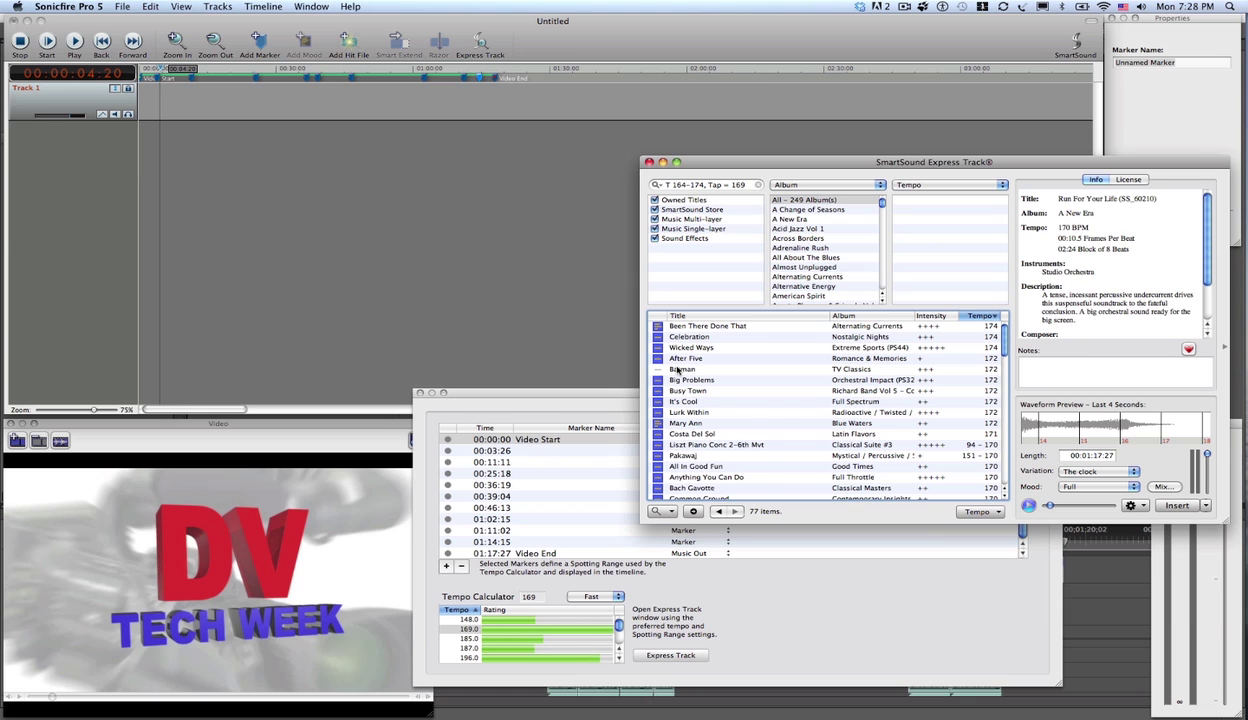
pyautogui.click(699, 327)
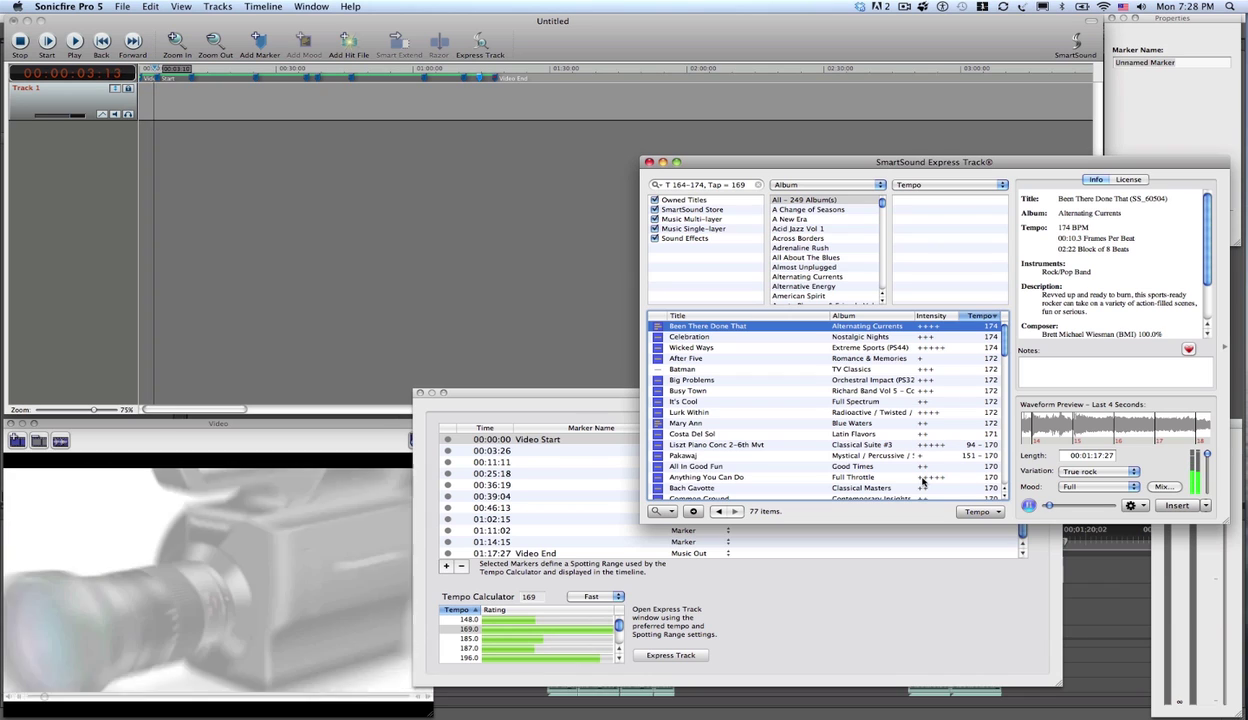
# Step: Try the Come on in variation, then insert Been There Done That using Ruff it
pyautogui.click(1111, 476)
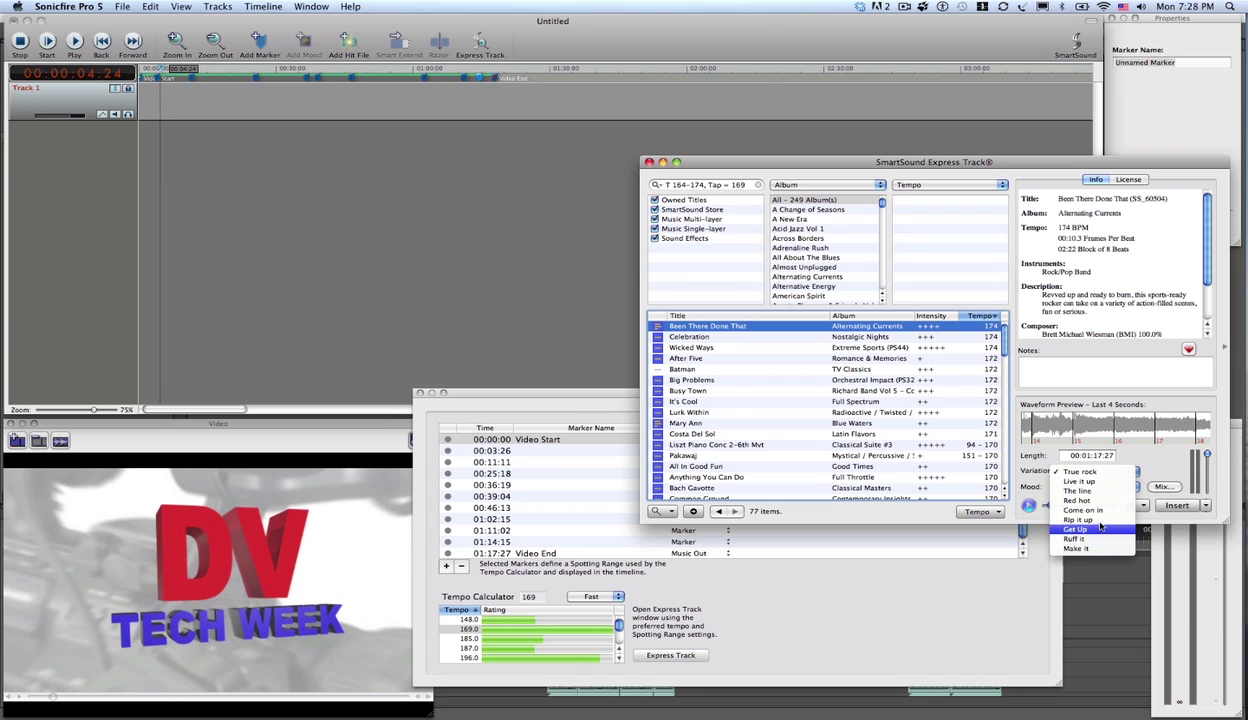
pyautogui.click(1099, 512)
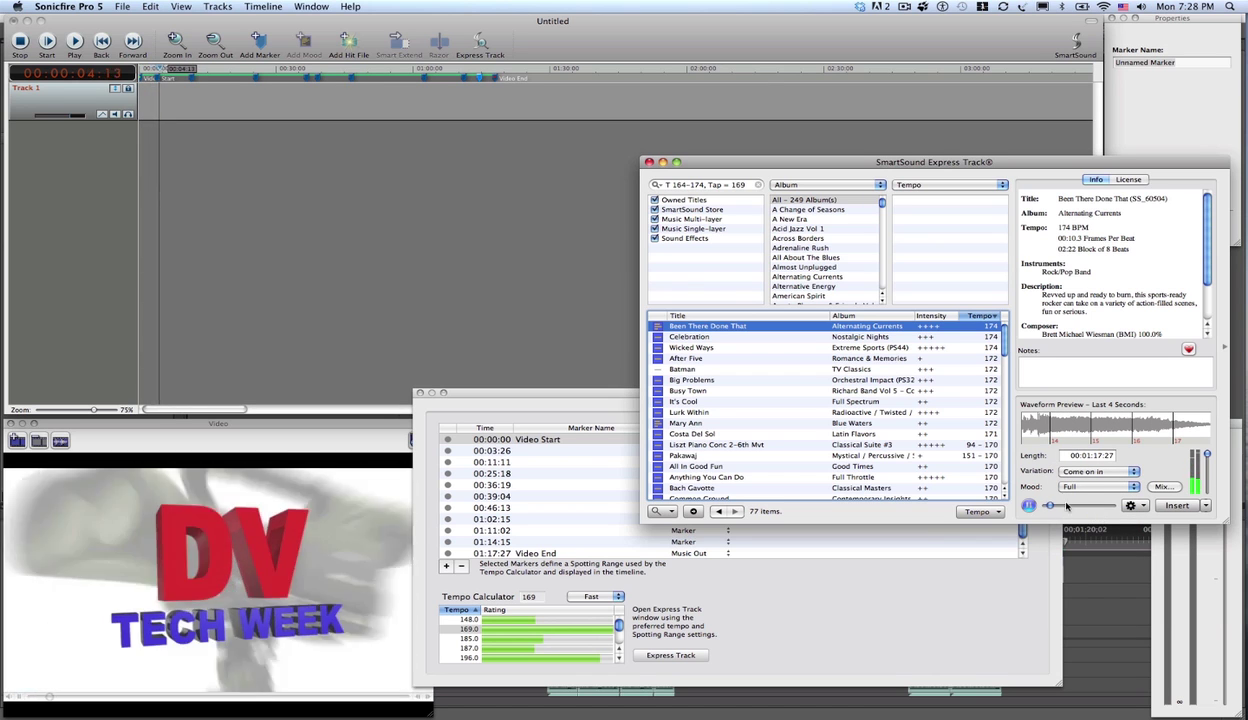
pyautogui.click(1055, 470)
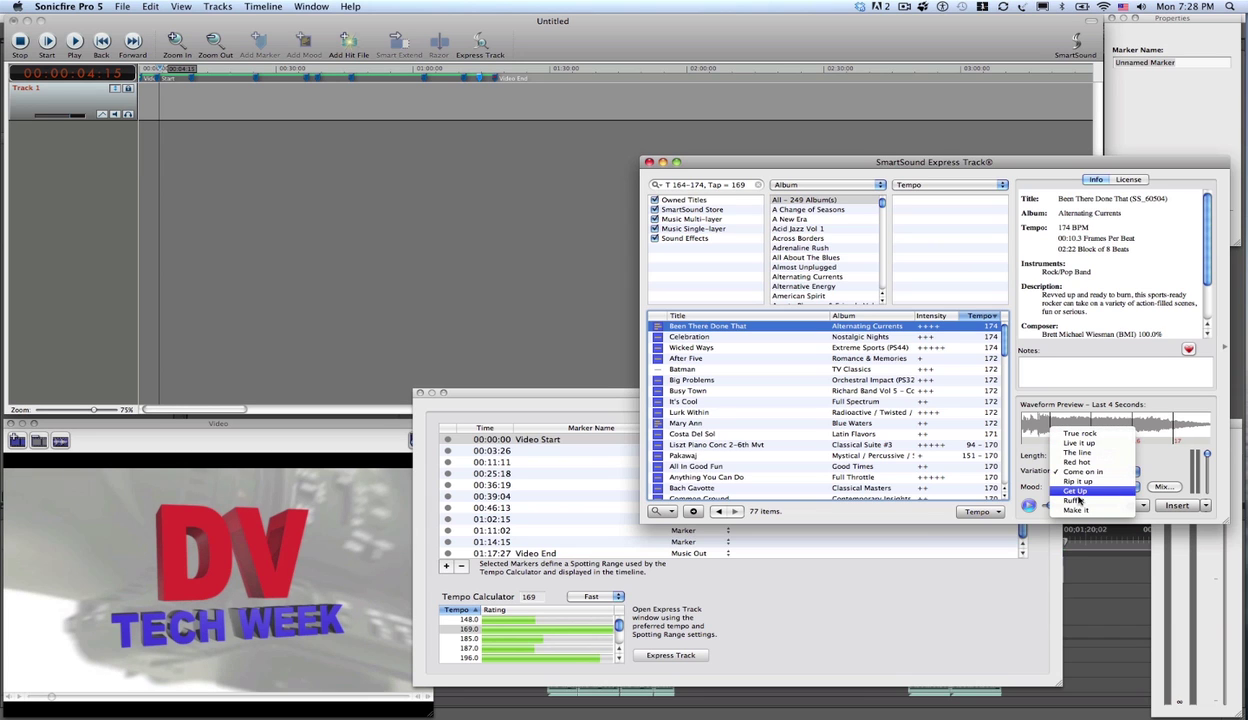
pyautogui.click(1077, 500)
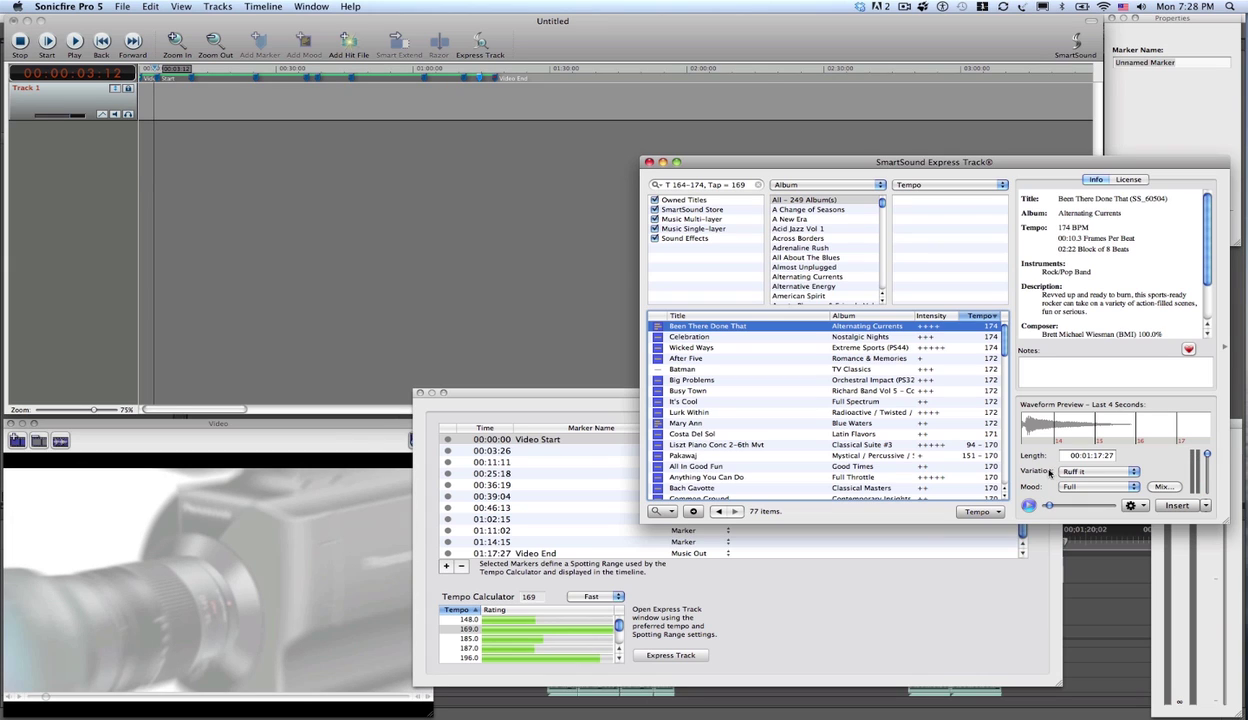
pyautogui.click(1180, 506)
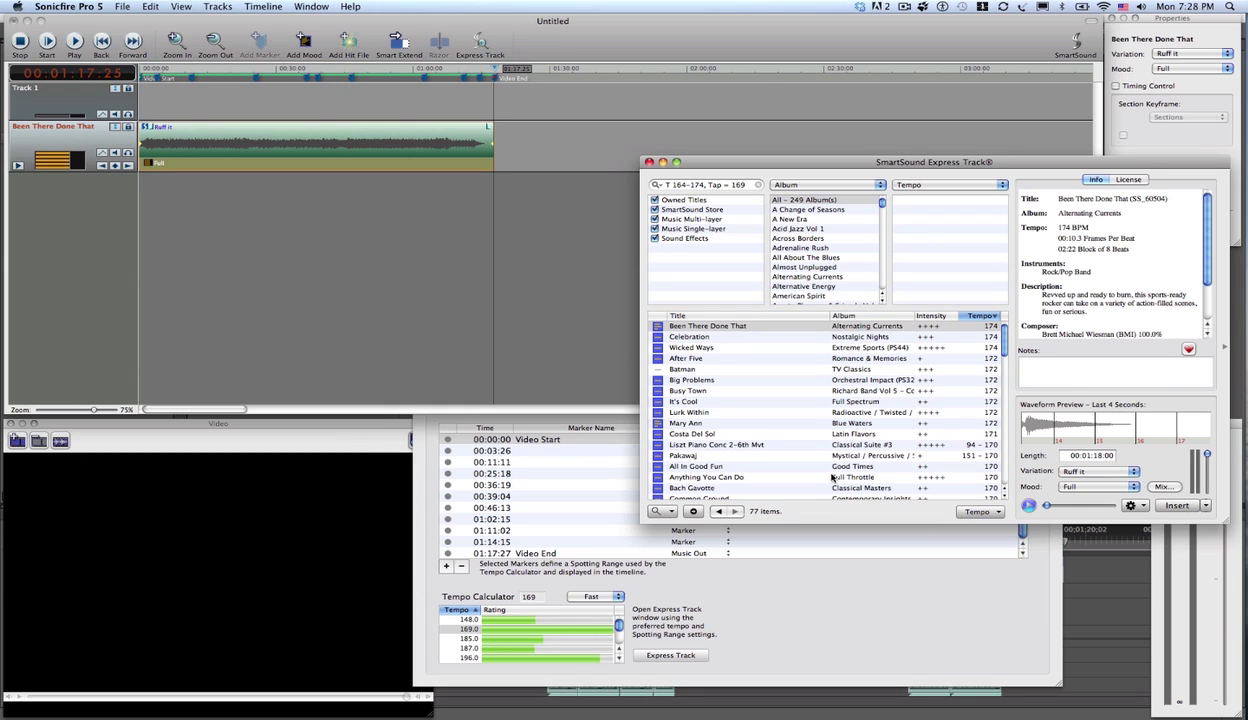
# Step: Play Been There Done That with the promo, check the ending, and select the music clip
pyautogui.click(251, 68)
pyautogui.click(228, 72)
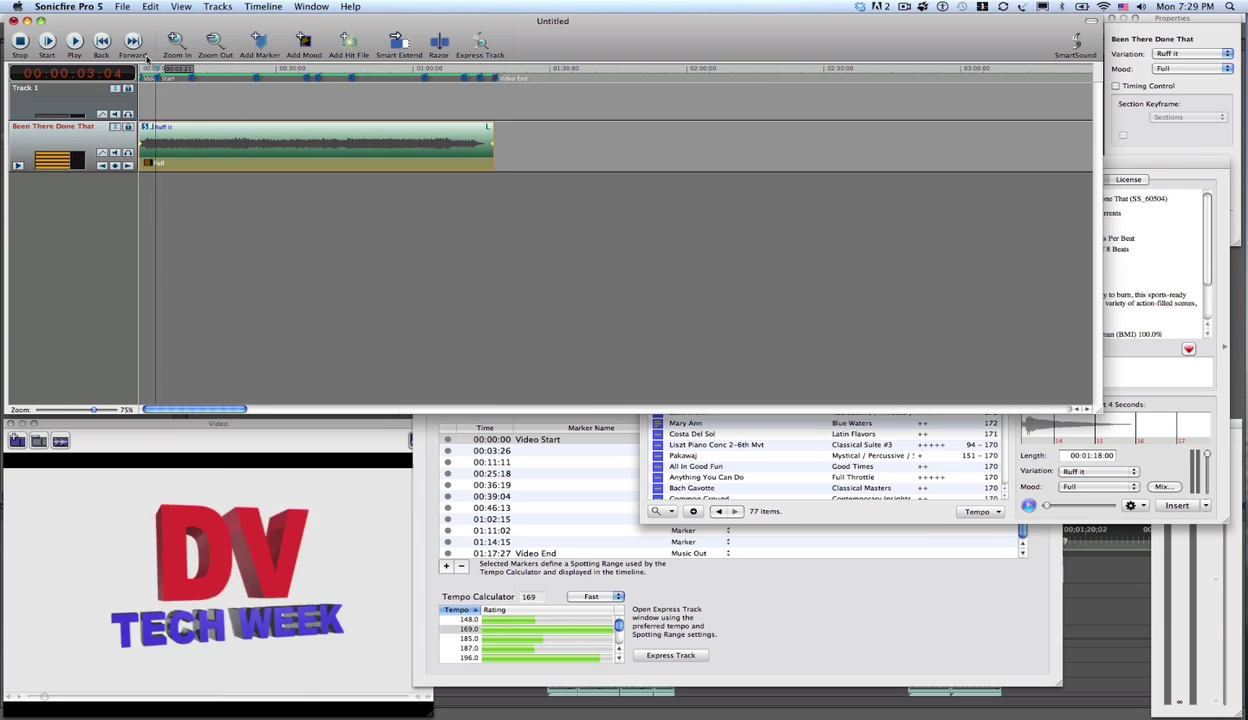
pyautogui.press('space')
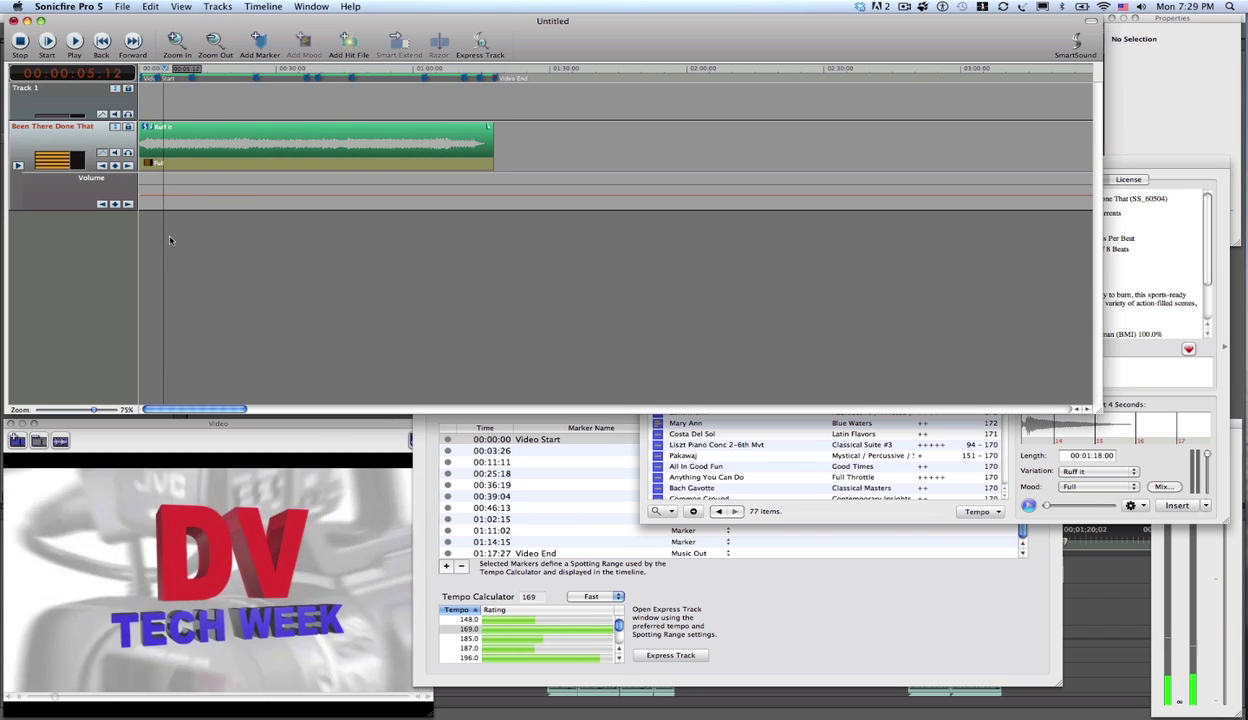
pyautogui.click(472, 72)
pyautogui.moveTo(472, 70)
pyautogui.mouseDown()
pyautogui.moveTo(452, 70)
pyautogui.moveTo(462, 70)
pyautogui.mouseUp()
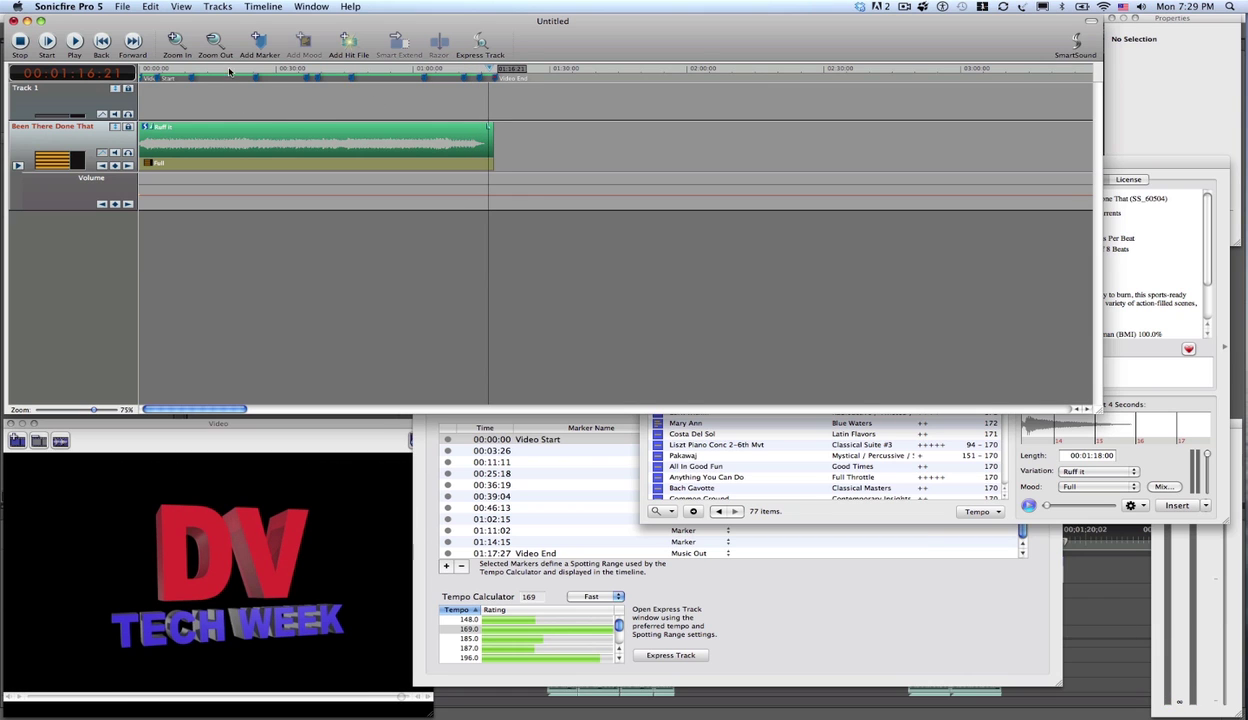
pyautogui.moveTo(225, 71); pyautogui.dragTo(152, 75)
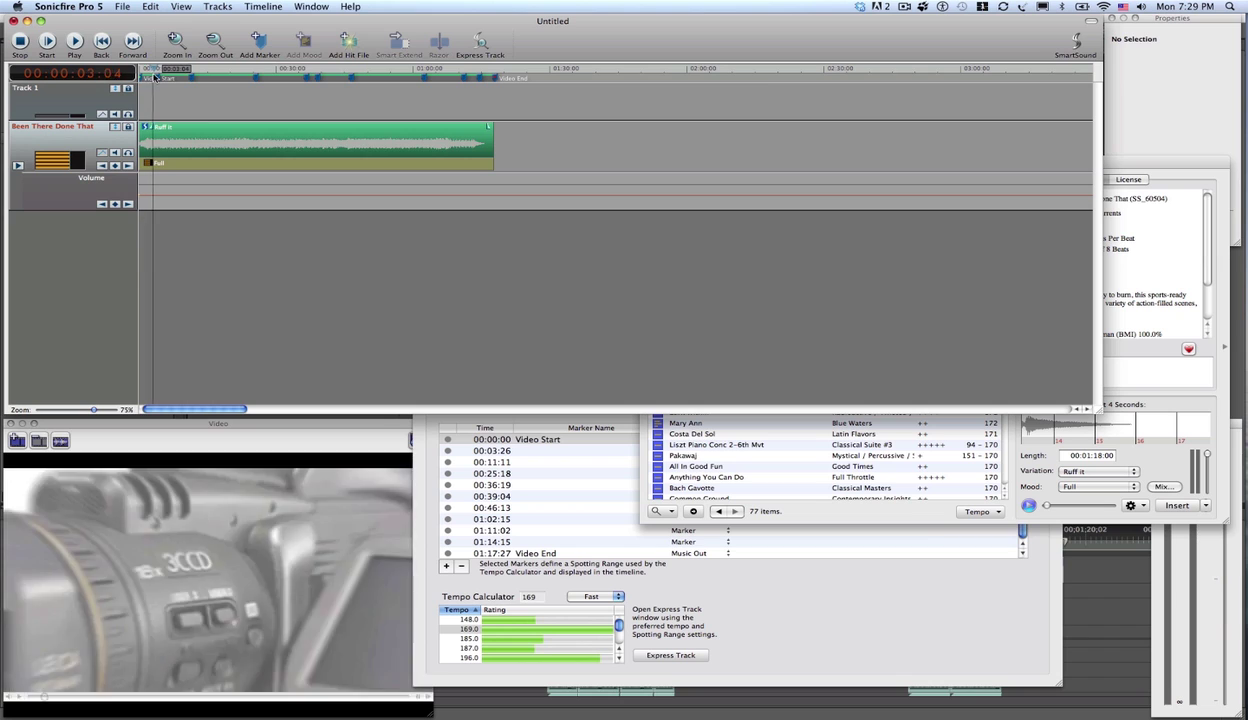
pyautogui.click(178, 148)
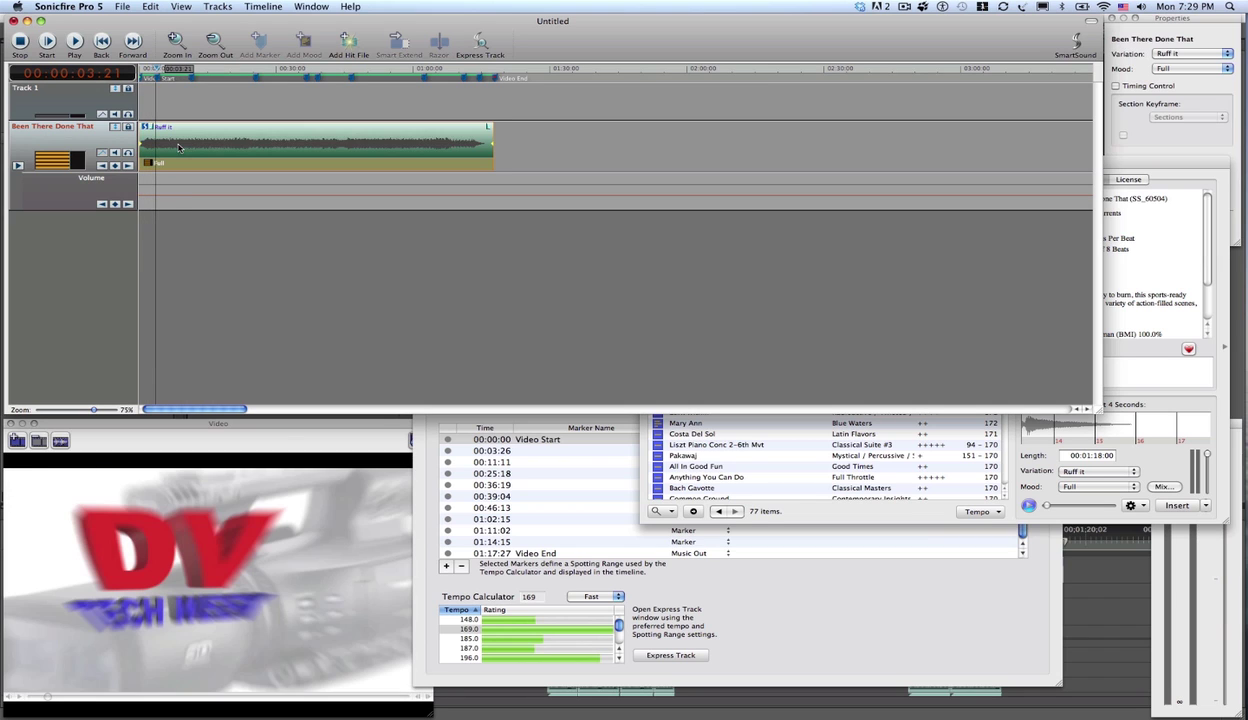
# Step: Add mood changes to the track at the spotted markers
pyautogui.click(303, 42)
pyautogui.click(190, 70)
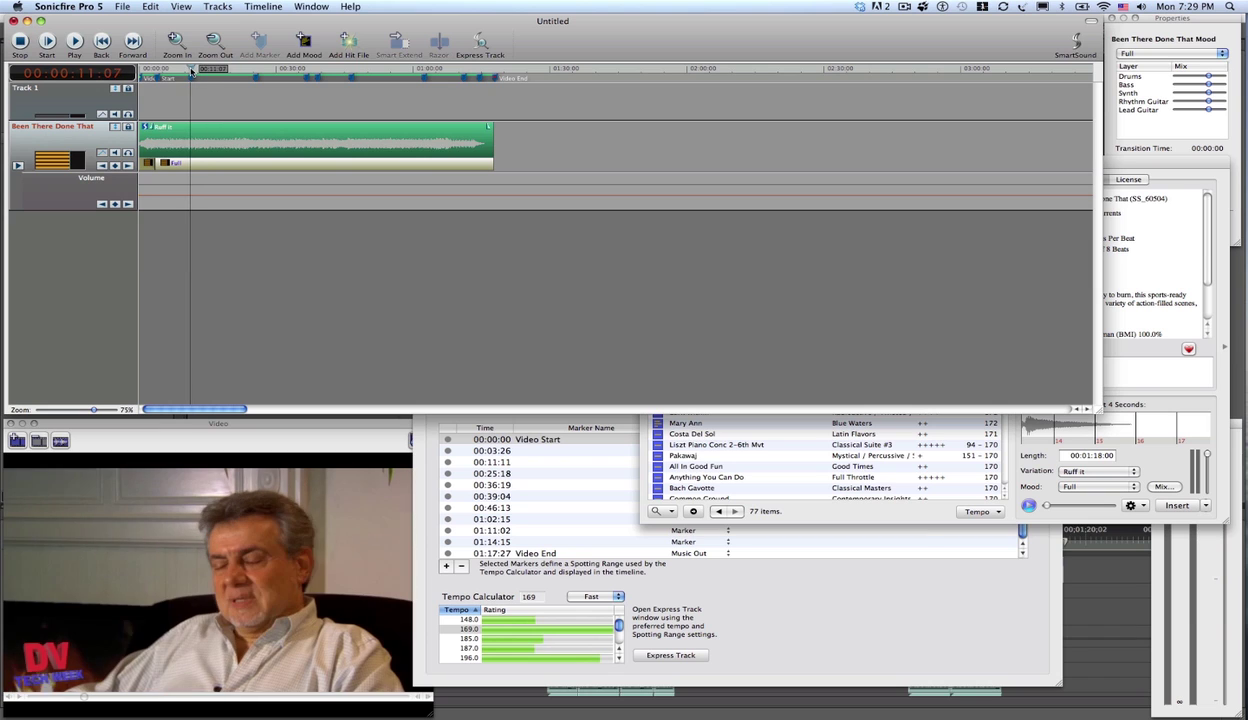
pyautogui.click(236, 70)
pyautogui.moveTo(238, 70); pyautogui.dragTo(256, 72)
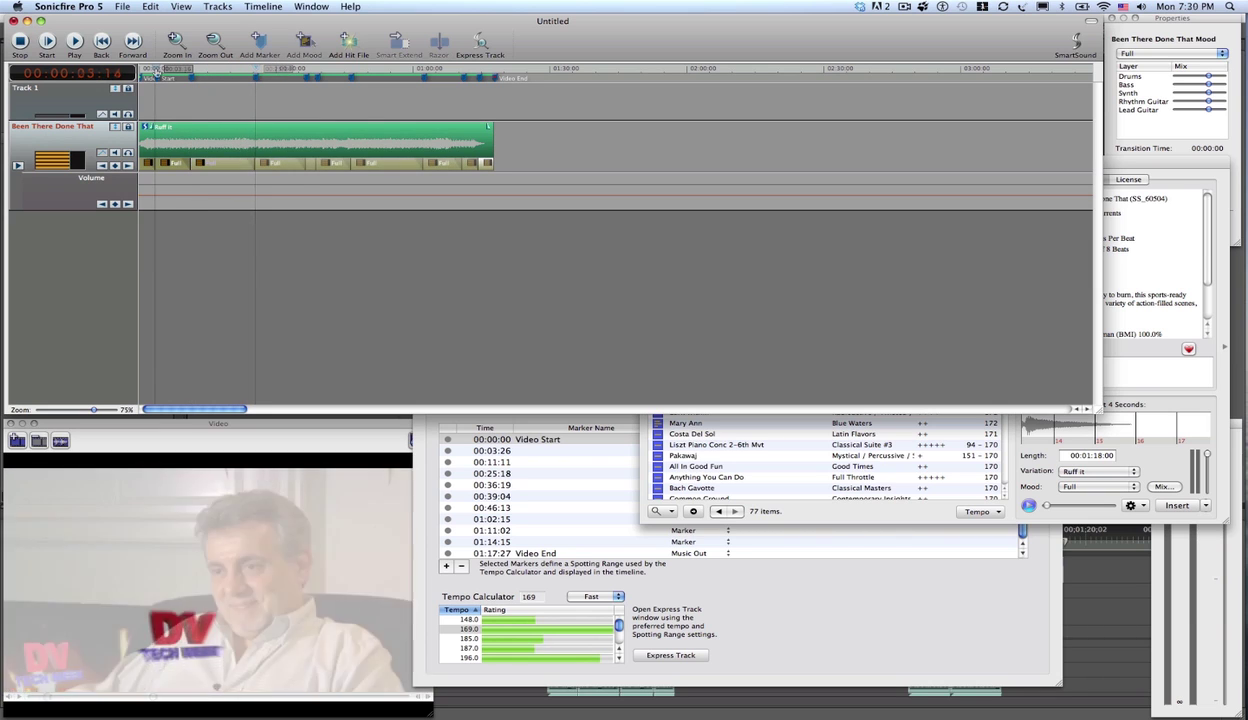
pyautogui.click(150, 72)
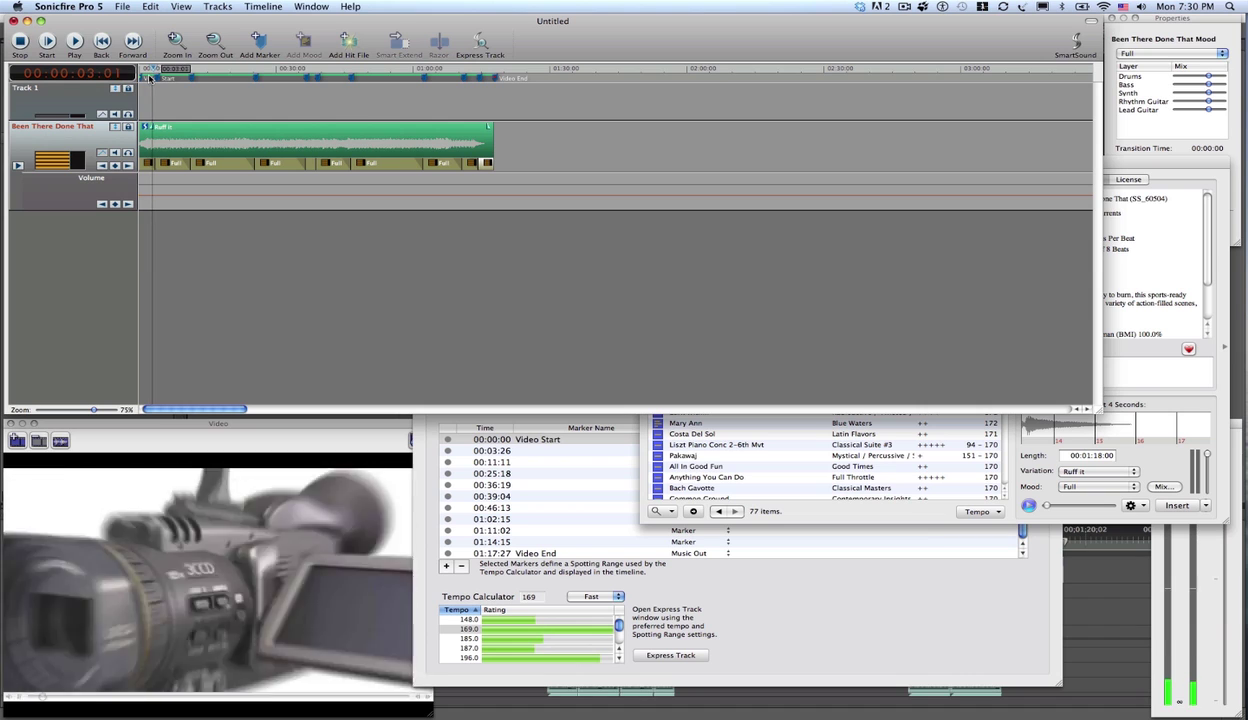
# Step: Switch the first two mood sections, including the one at 00:00:11:11, to Dialog
pyautogui.click(174, 164)
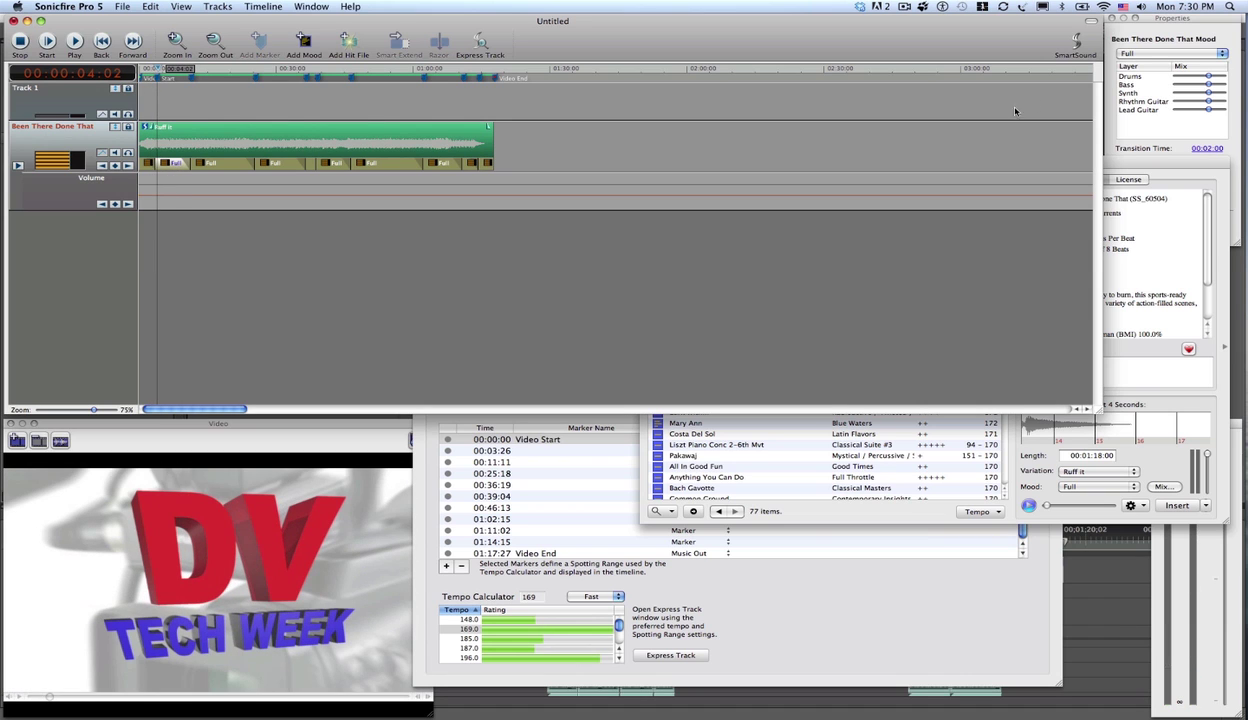
pyautogui.click(1126, 56)
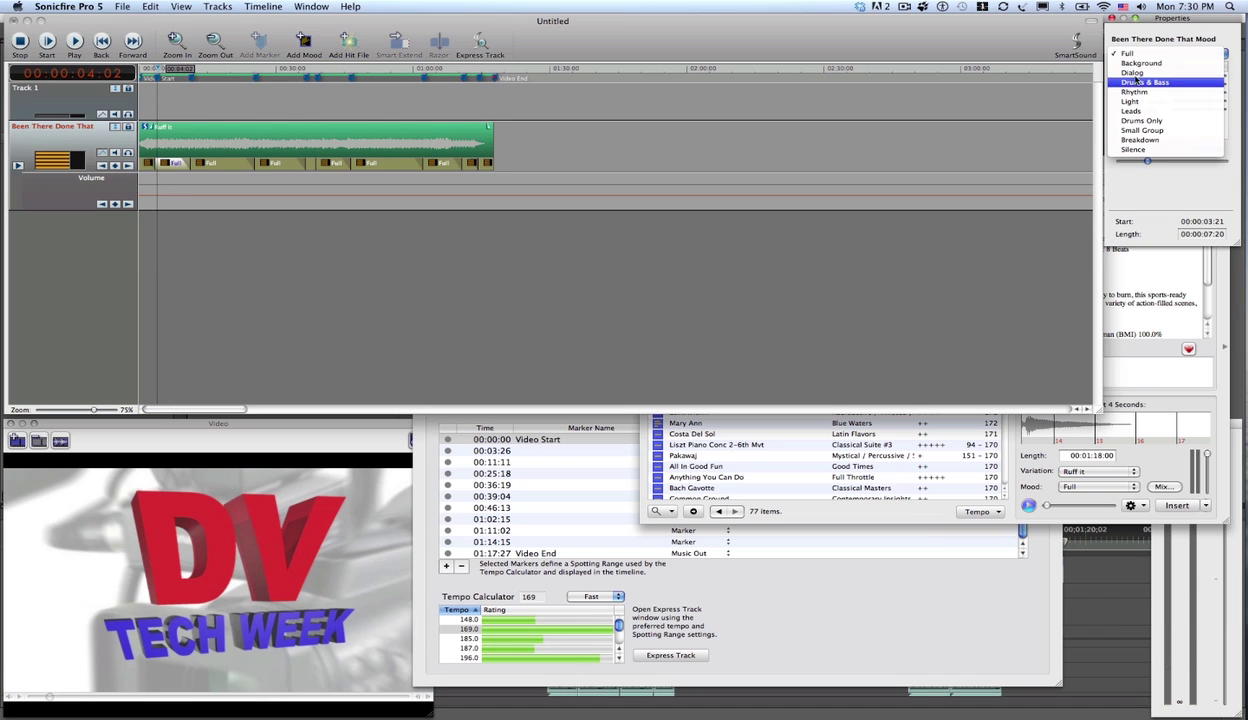
pyautogui.press('Return')
pyautogui.click(149, 69)
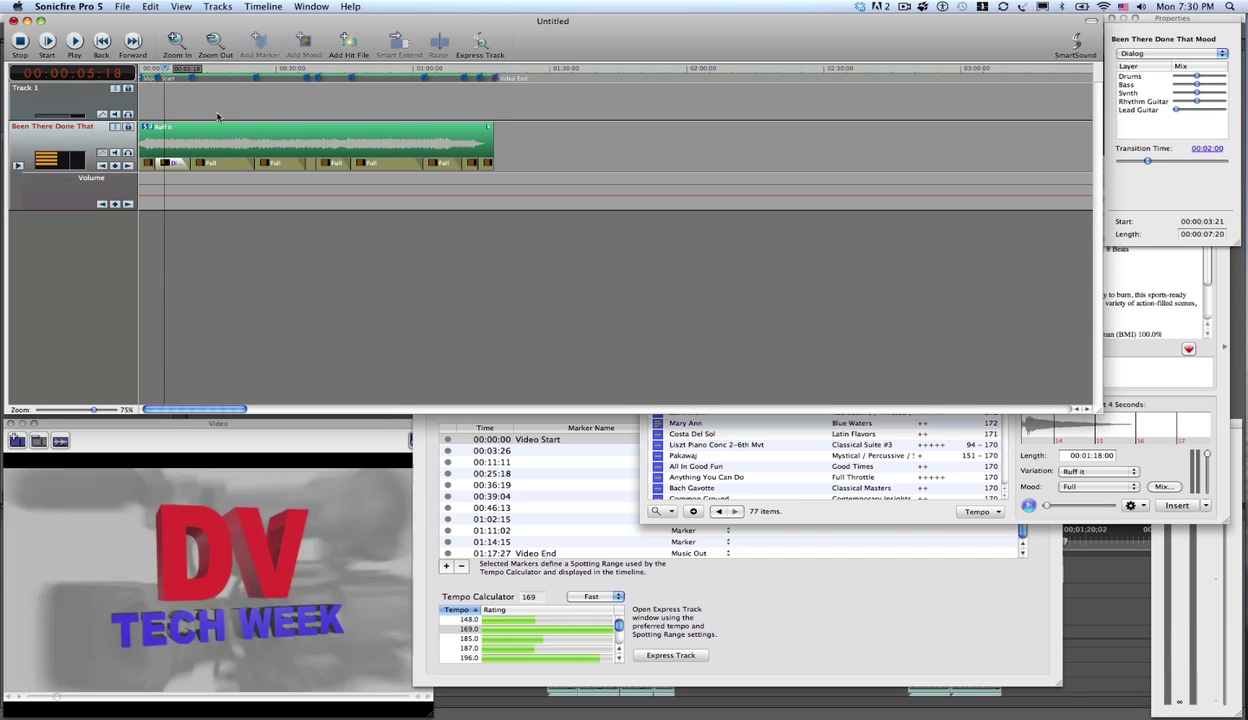
pyautogui.click(230, 169)
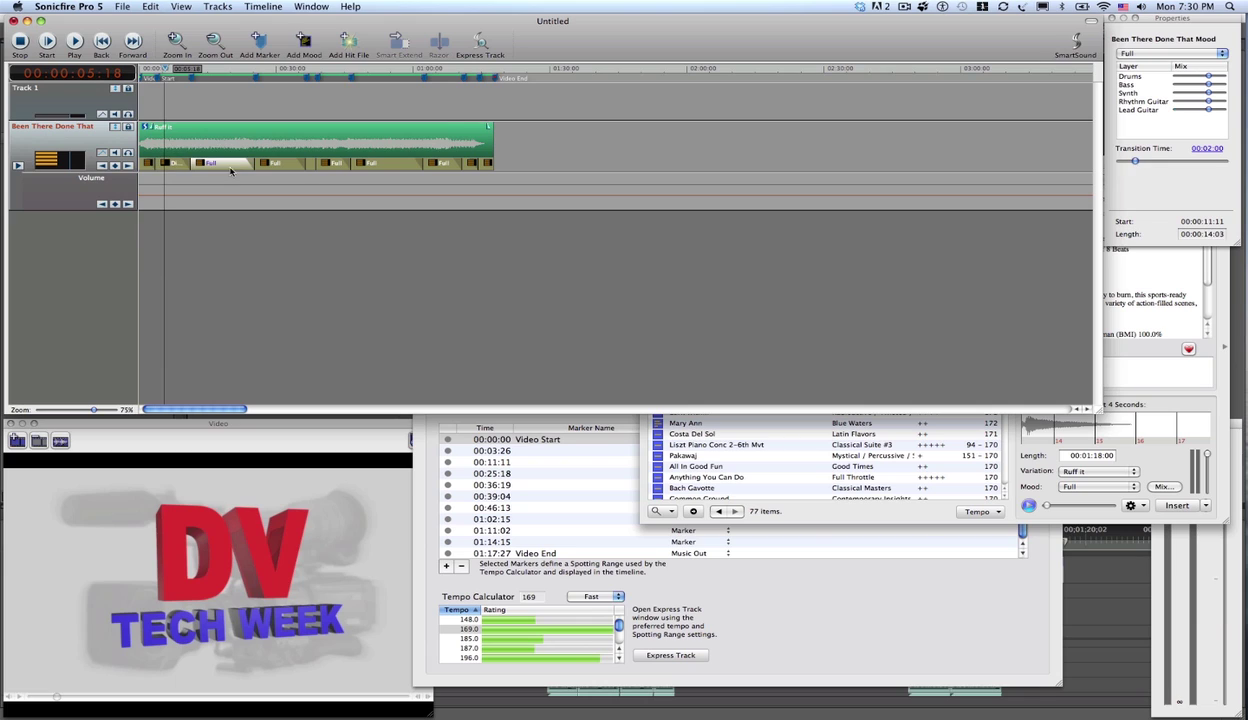
pyautogui.click(280, 163)
pyautogui.click(215, 166)
pyautogui.click(1168, 53)
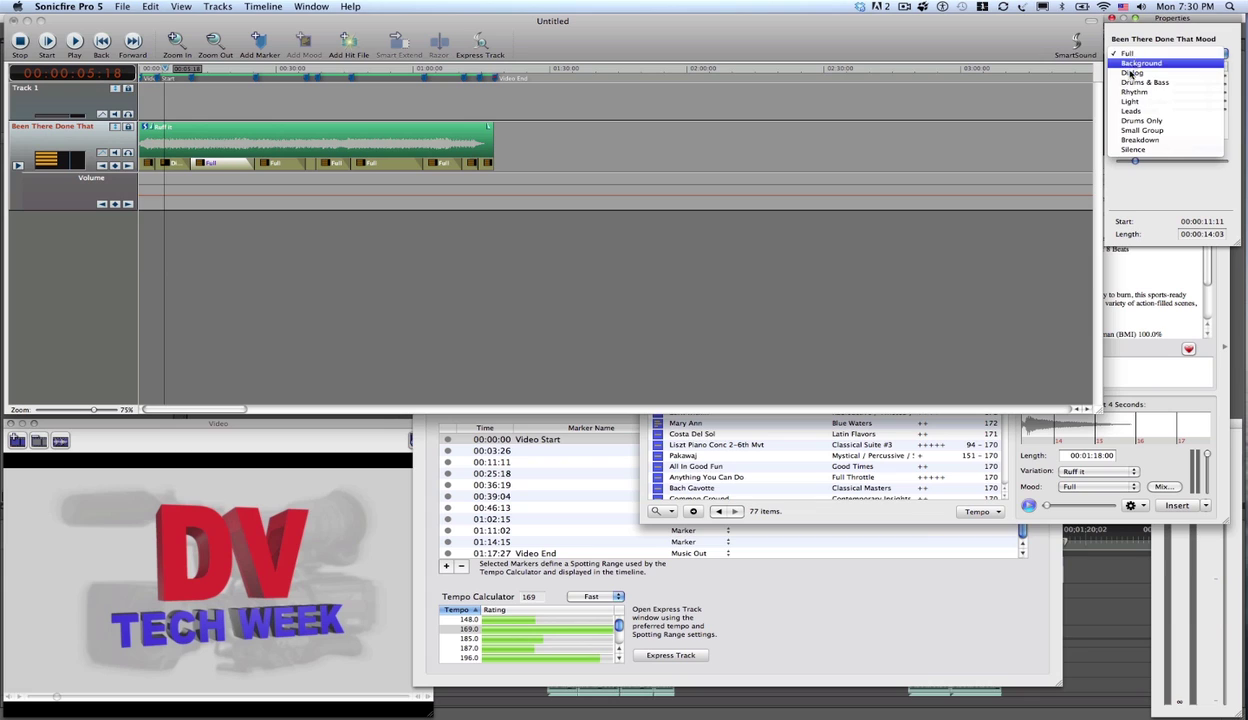
pyautogui.click(1150, 66)
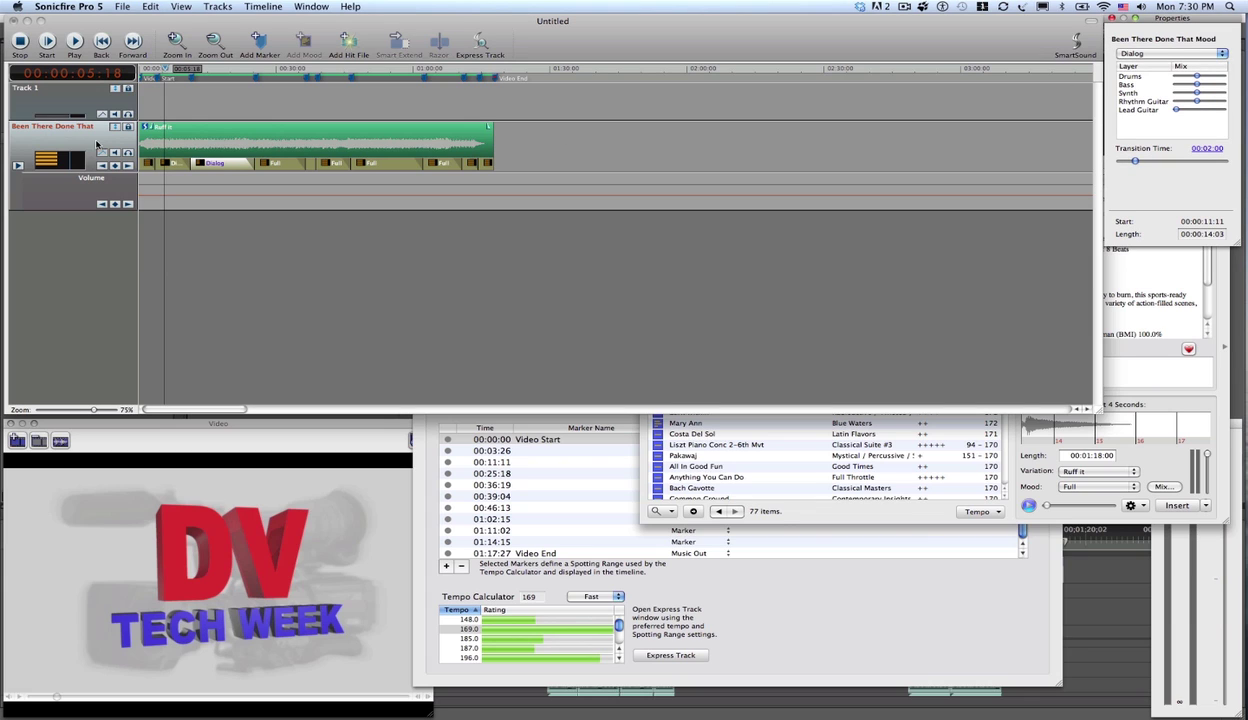
# Step: Play from about 16 seconds and lower the Rhythm Guitar level in the Dialog mix
pyautogui.click(200, 73)
pyautogui.moveTo(200, 73); pyautogui.dragTo(214, 72)
pyautogui.press('space')
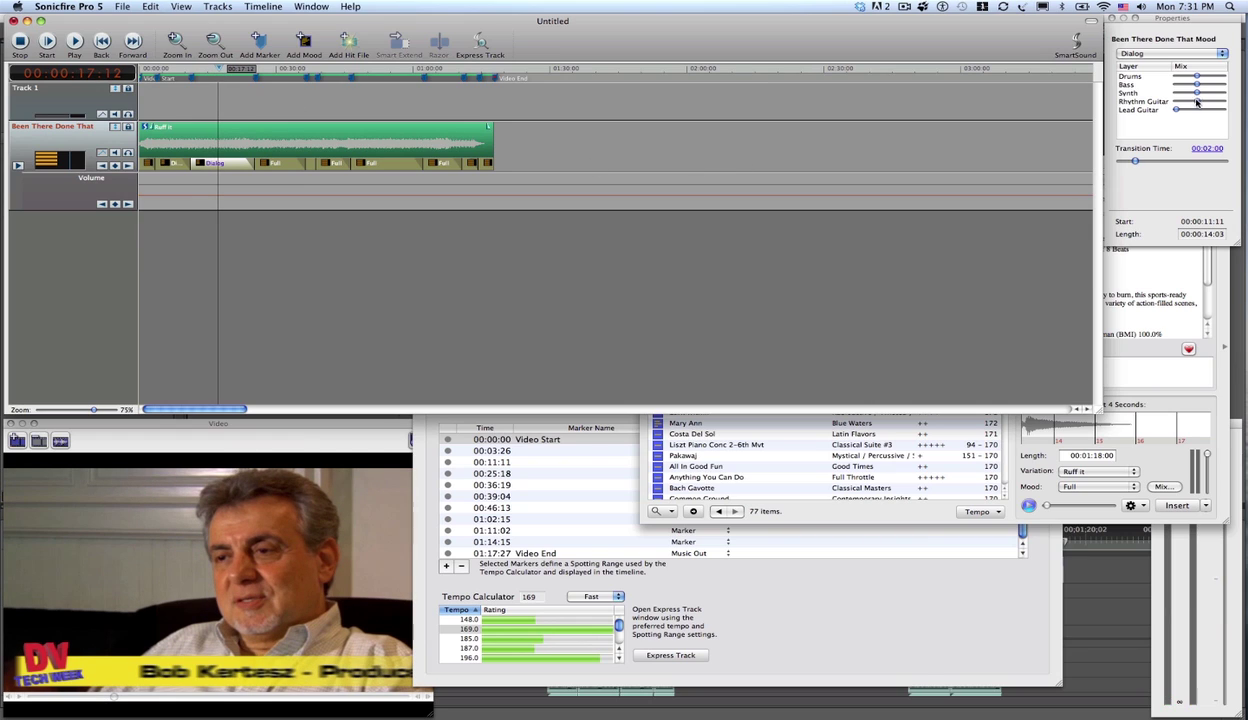
pyautogui.moveTo(1196, 102); pyautogui.dragTo(1196, 79)
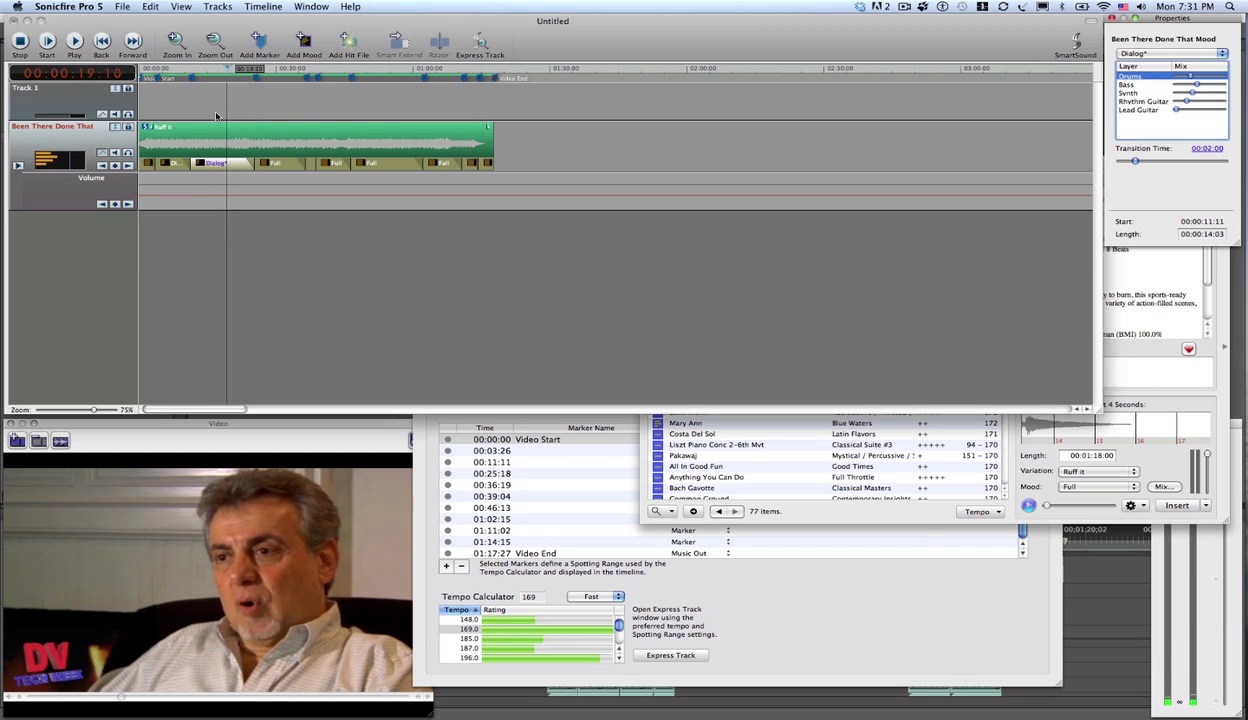
pyautogui.click(474, 68)
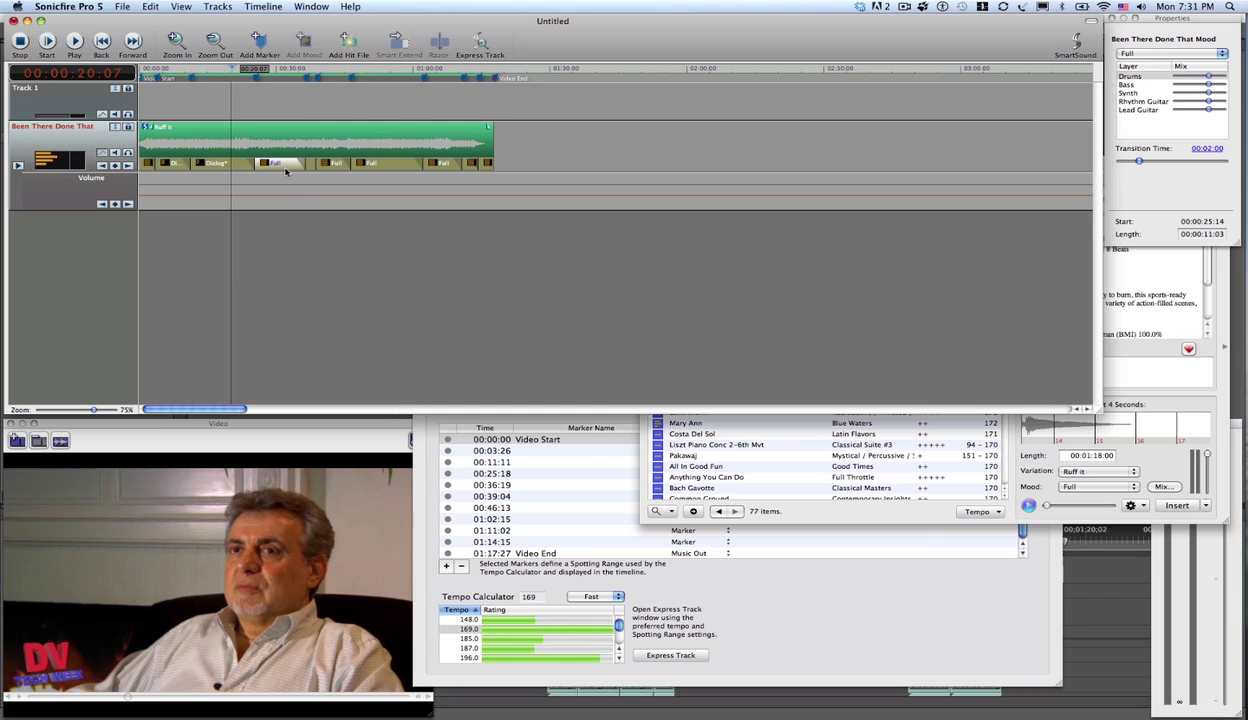
pyautogui.click(474, 68)
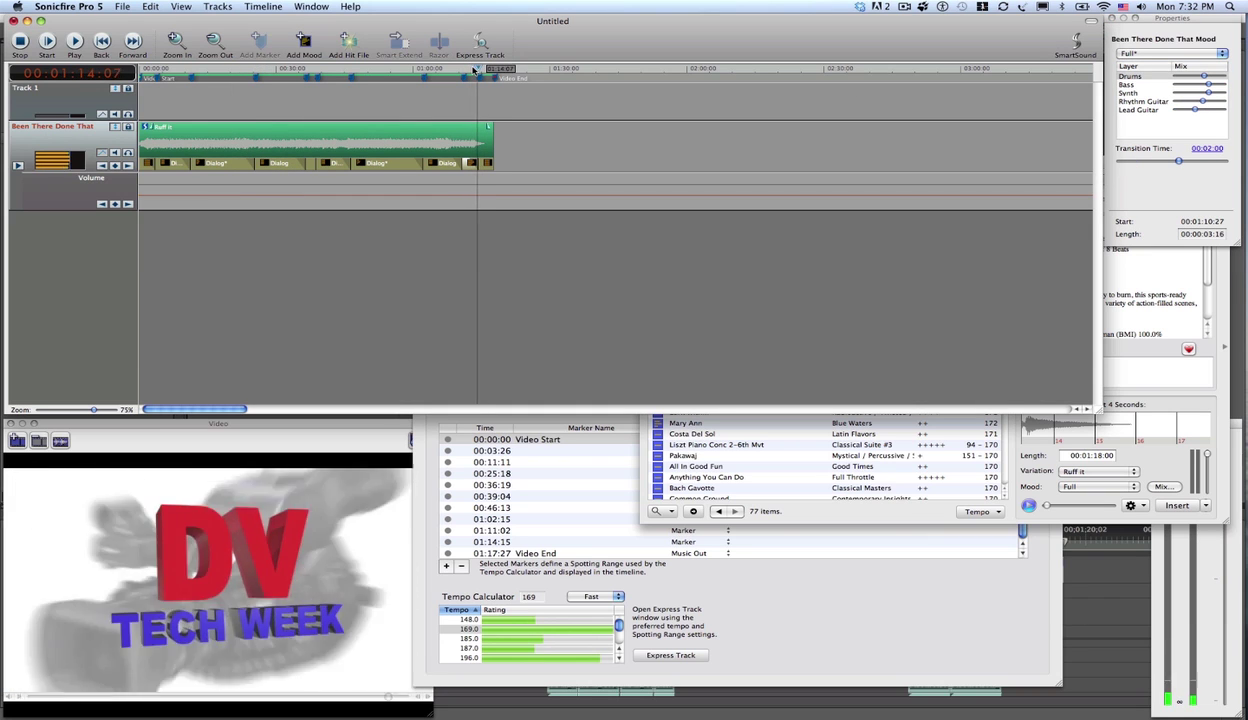
# Step: Turn on Timing Control for the track
pyautogui.click(862, 155)
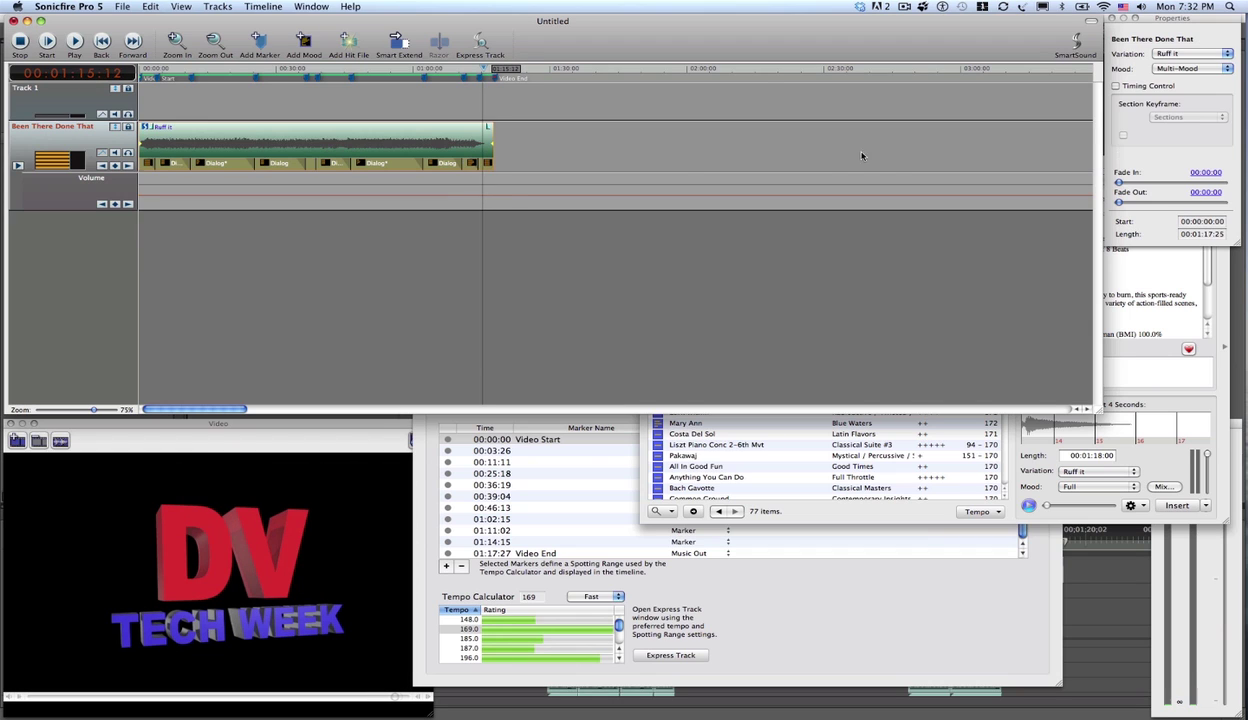
pyautogui.click(1117, 87)
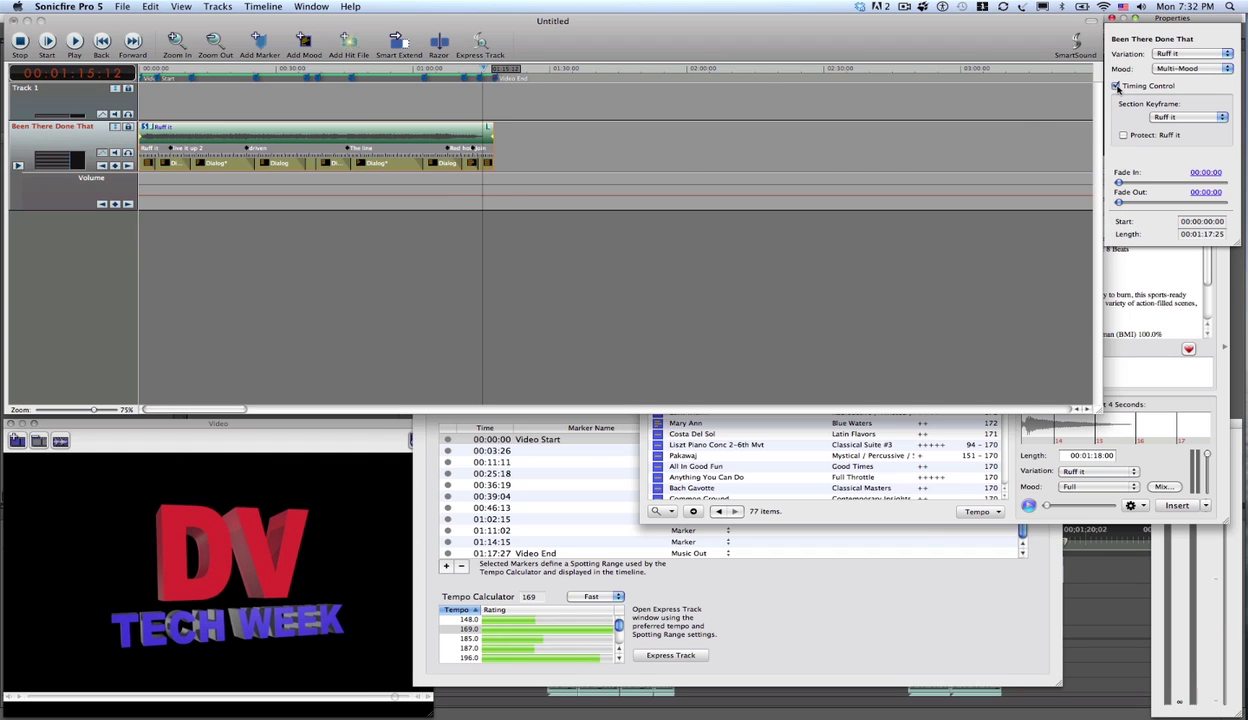
pyautogui.click(476, 69)
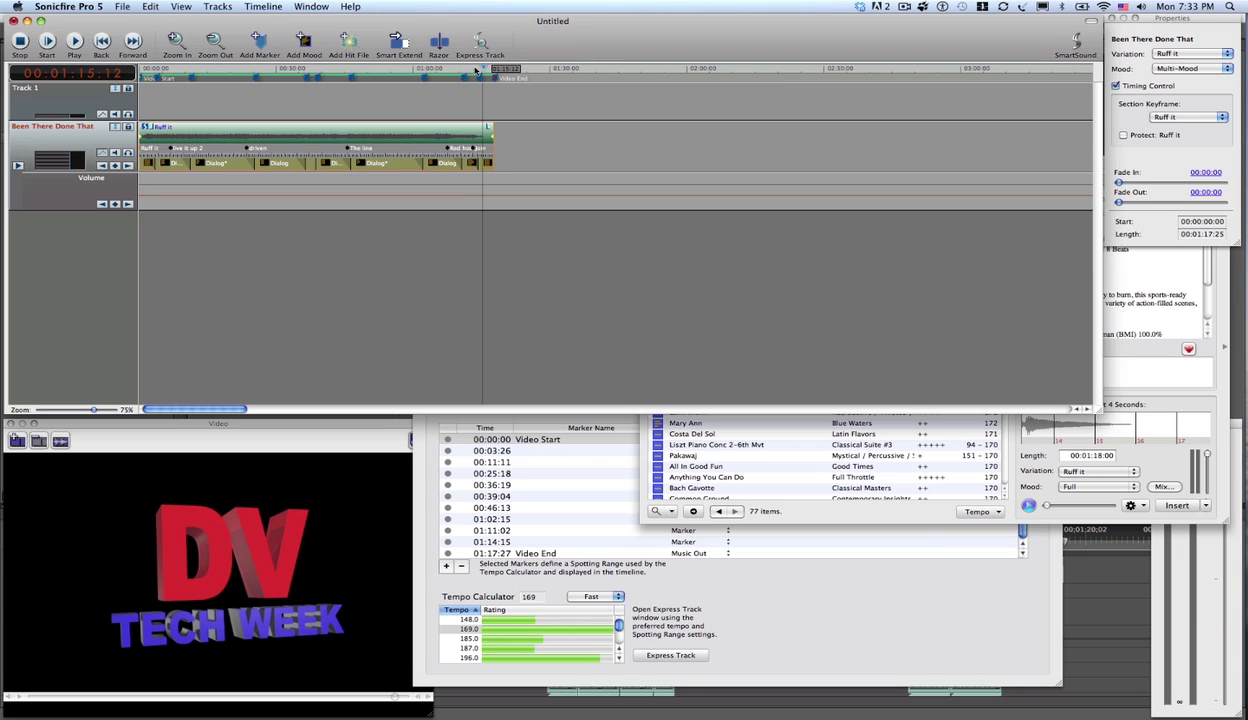
pyautogui.moveTo(476, 69); pyautogui.dragTo(474, 70)
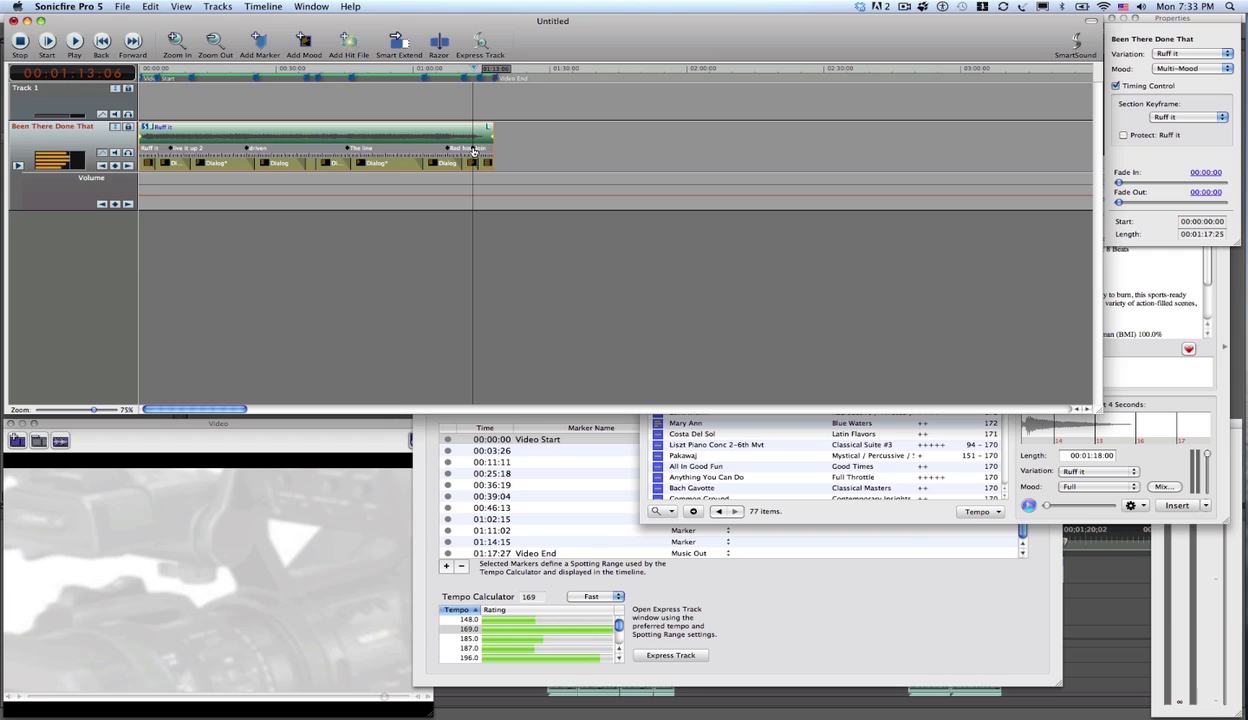
# Step: Replace the track's final Join section with the Hold on block as its ending
pyautogui.click(476, 151)
pyautogui.click(557, 486)
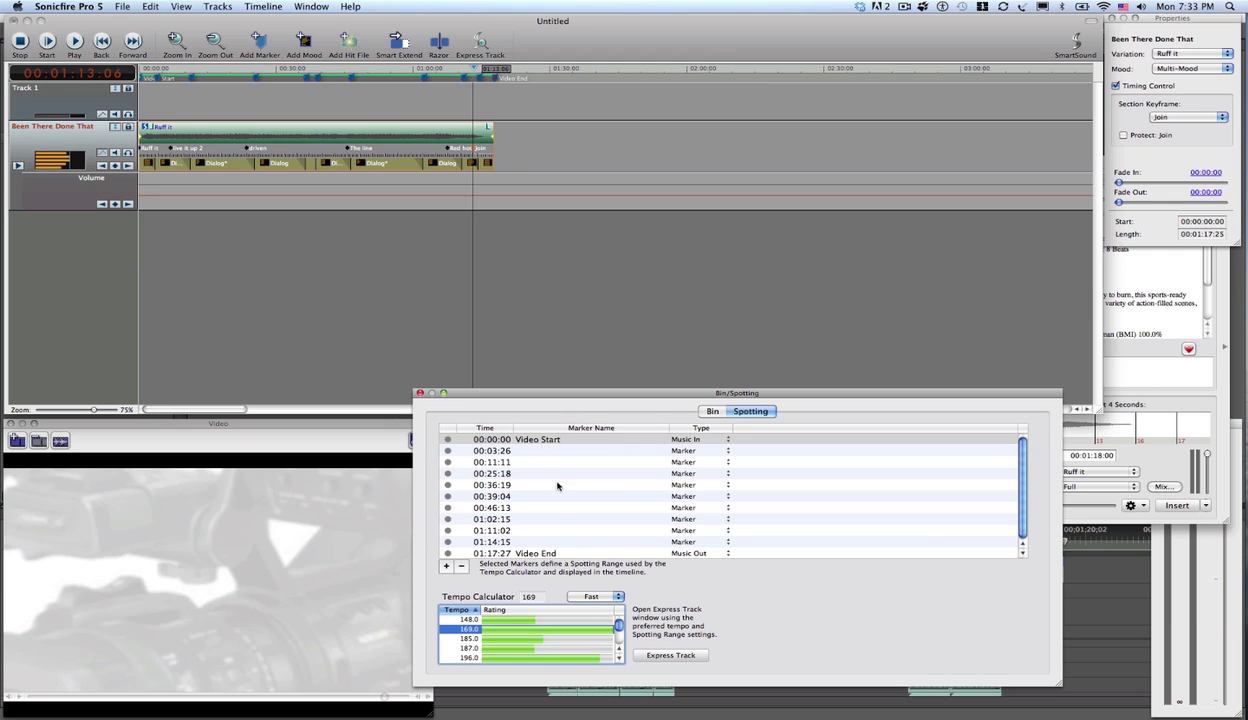
pyautogui.click(711, 412)
pyautogui.scroll(-5, 736, 601)
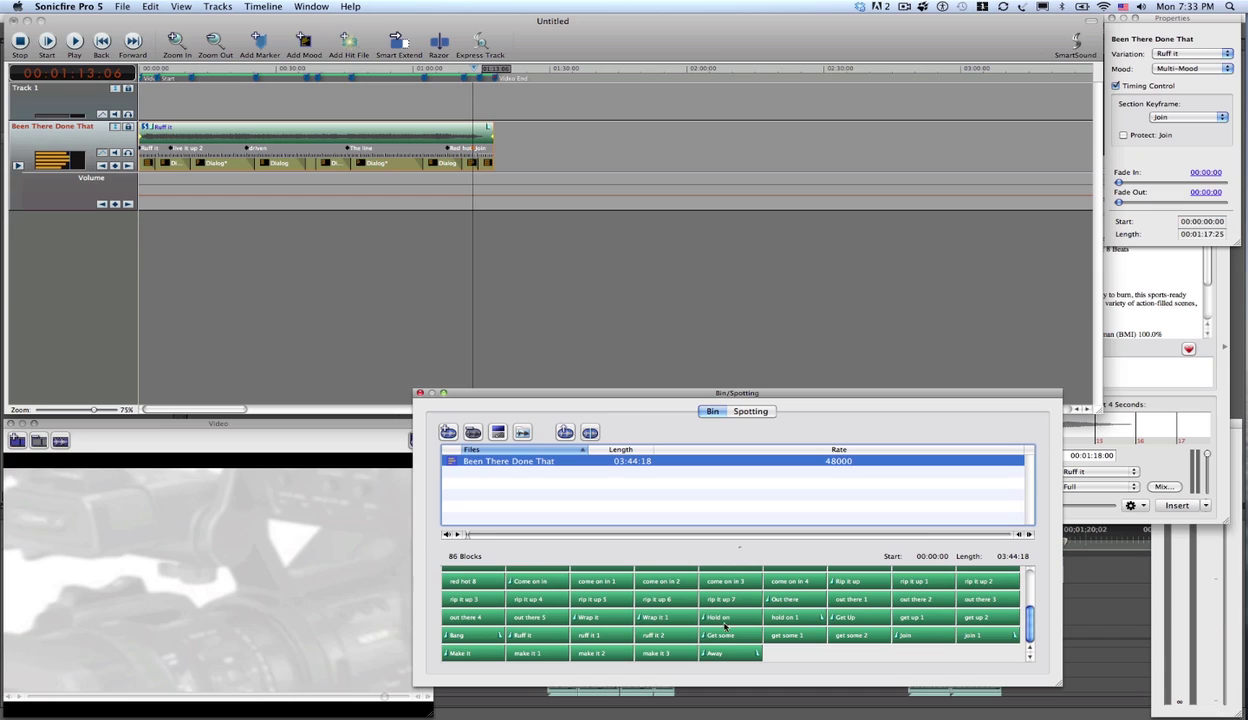
pyautogui.click(730, 624)
pyautogui.keyDown('shift'); pyautogui.click(781, 617); pyautogui.keyUp('shift')
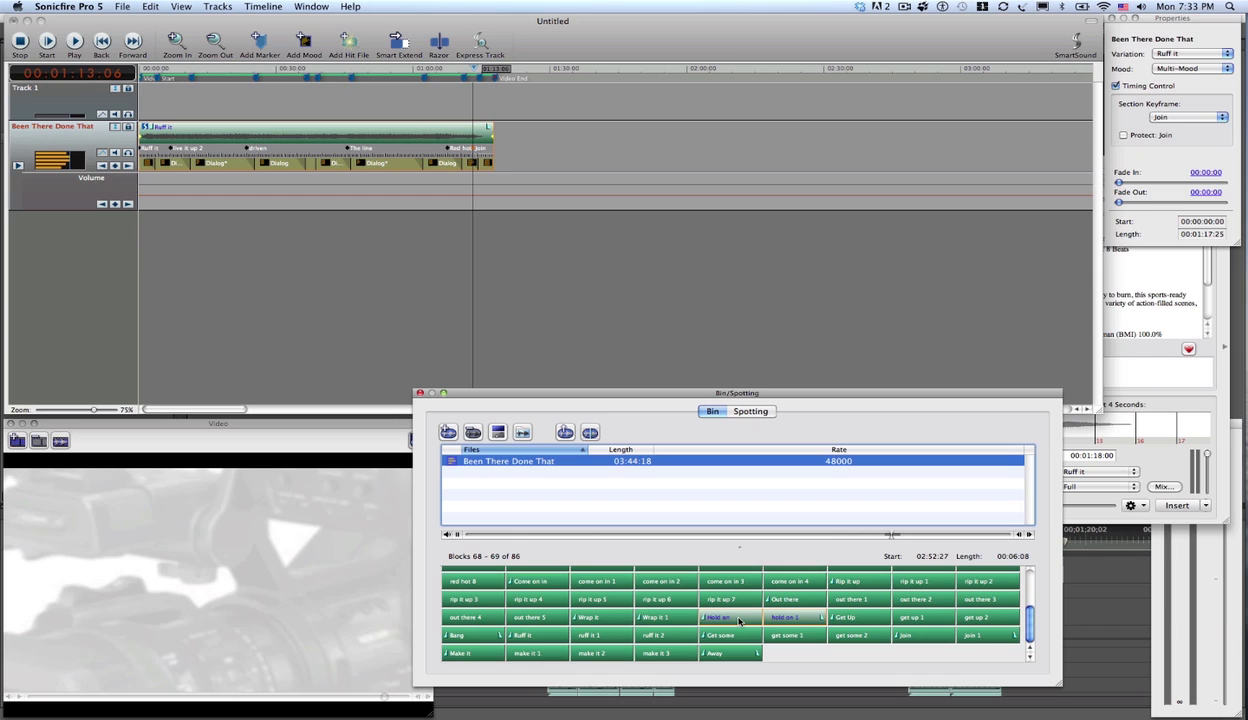
pyautogui.click(1192, 121)
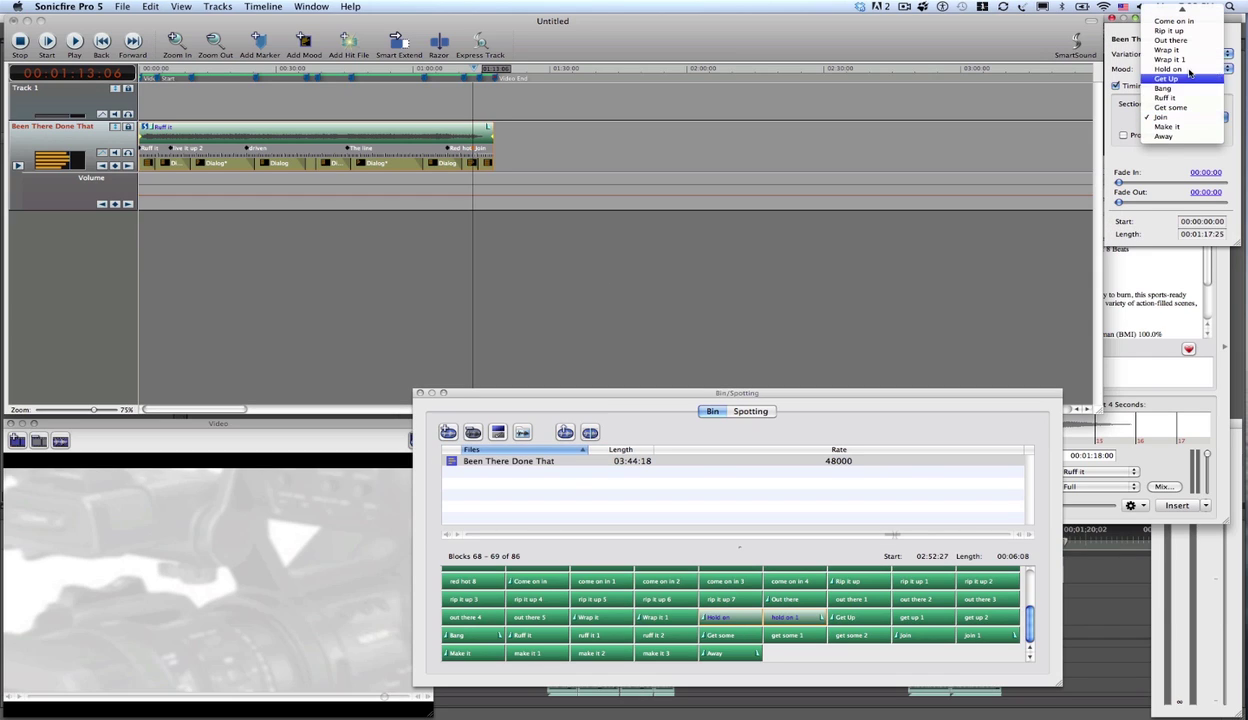
pyautogui.click(1189, 75)
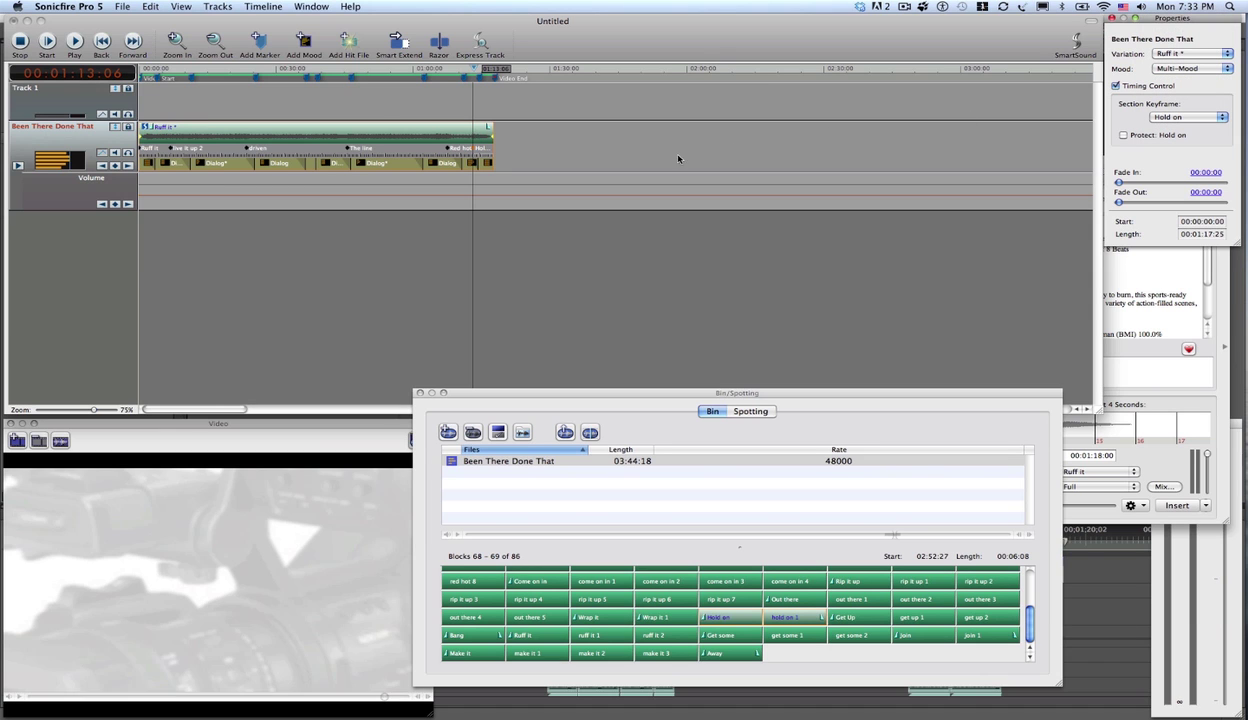
pyautogui.click(455, 70)
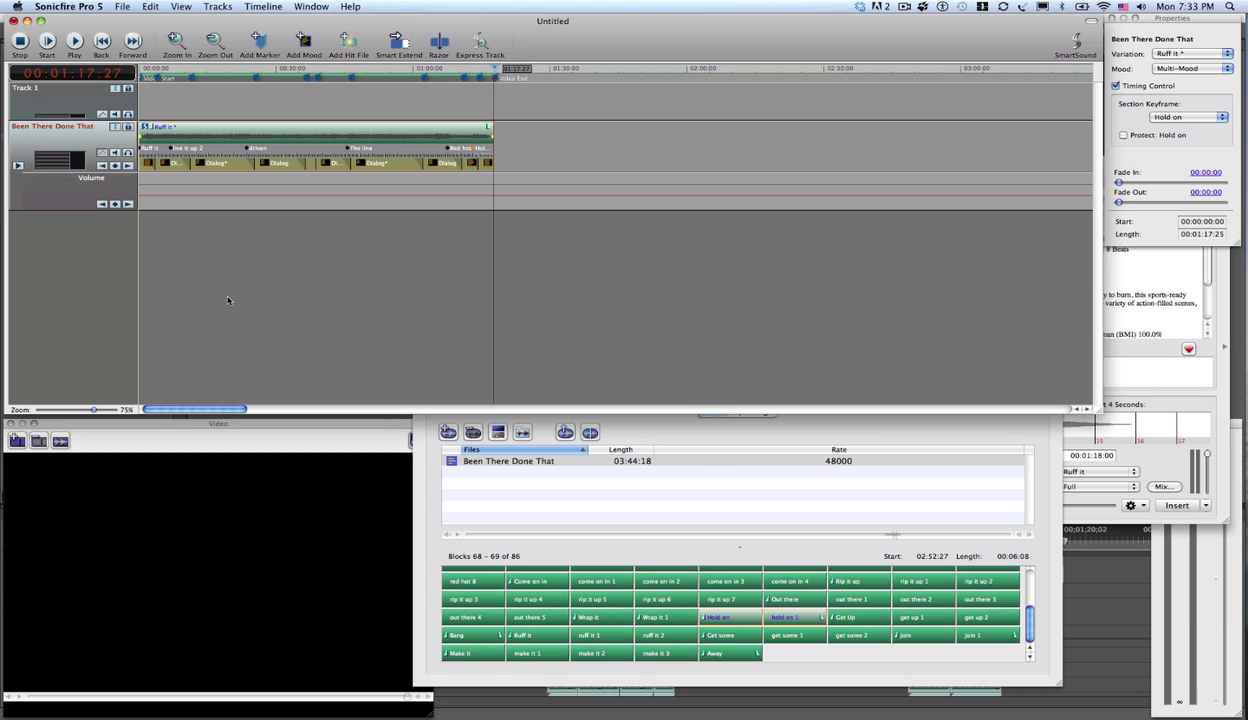
# Step: Export the full soundtrack as a 16-bit 48k AIFF named DVTW Soundtrack.aiff
pyautogui.click(122, 6)
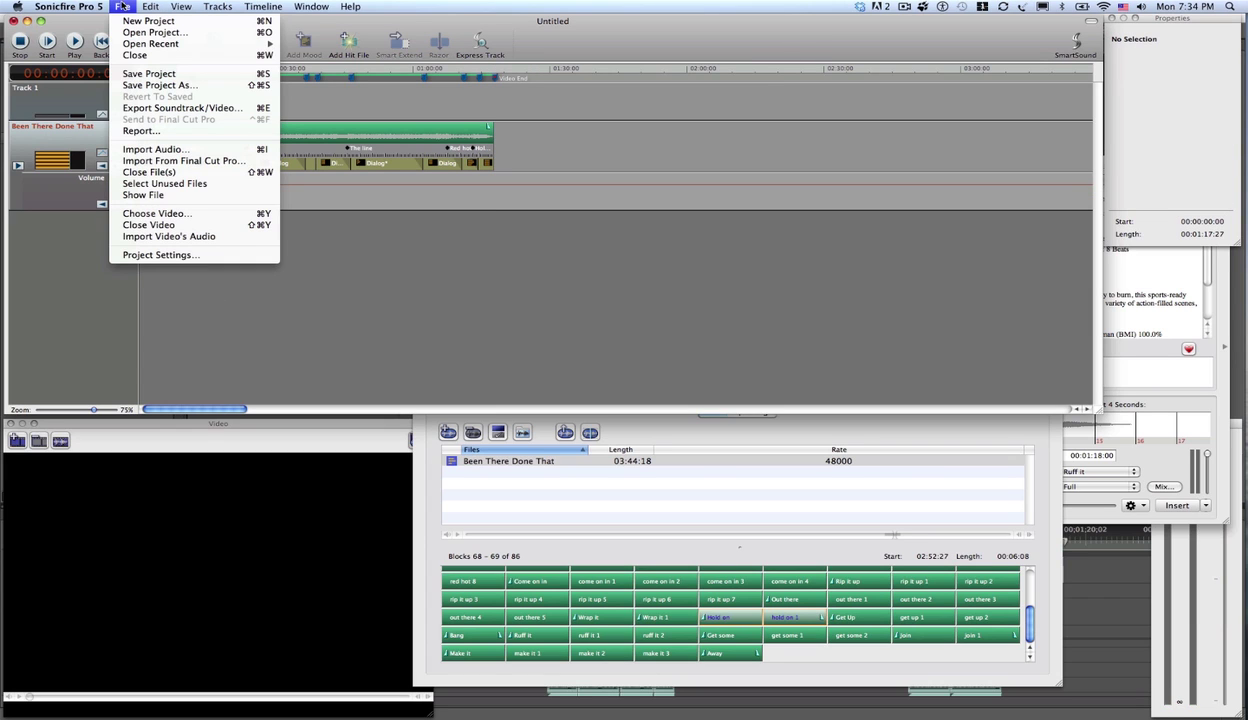
pyautogui.click(178, 107)
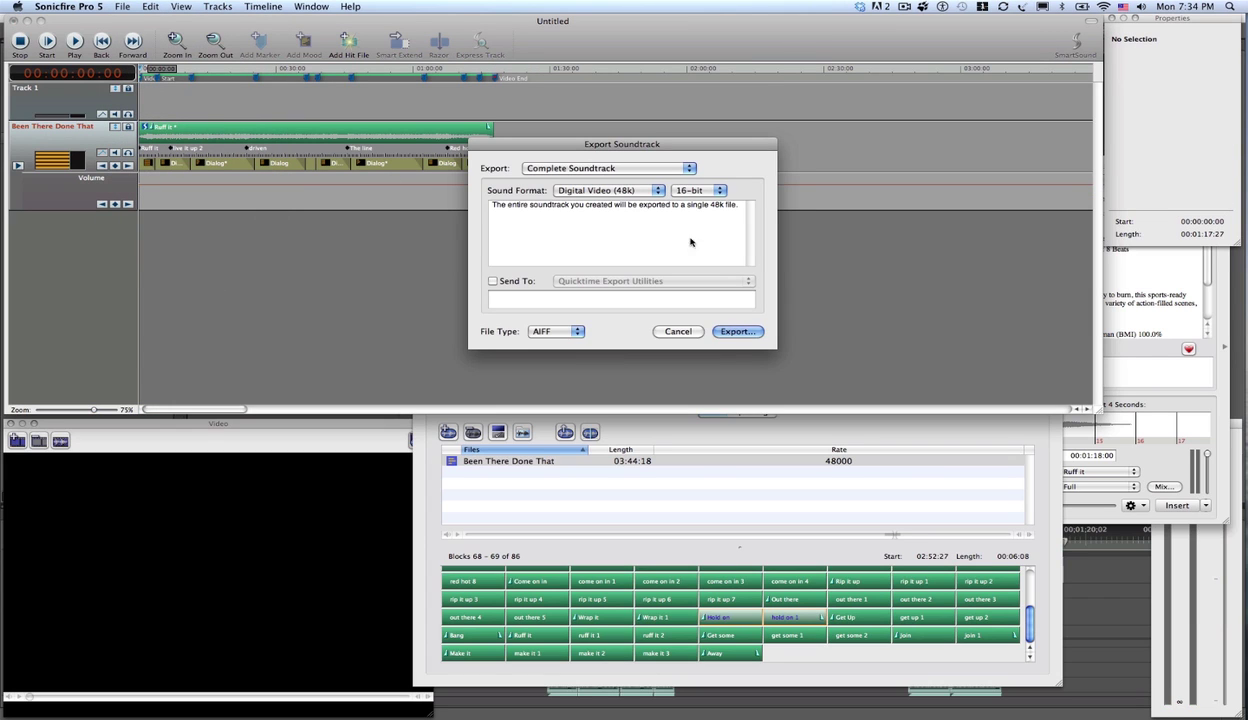
pyautogui.click(736, 331)
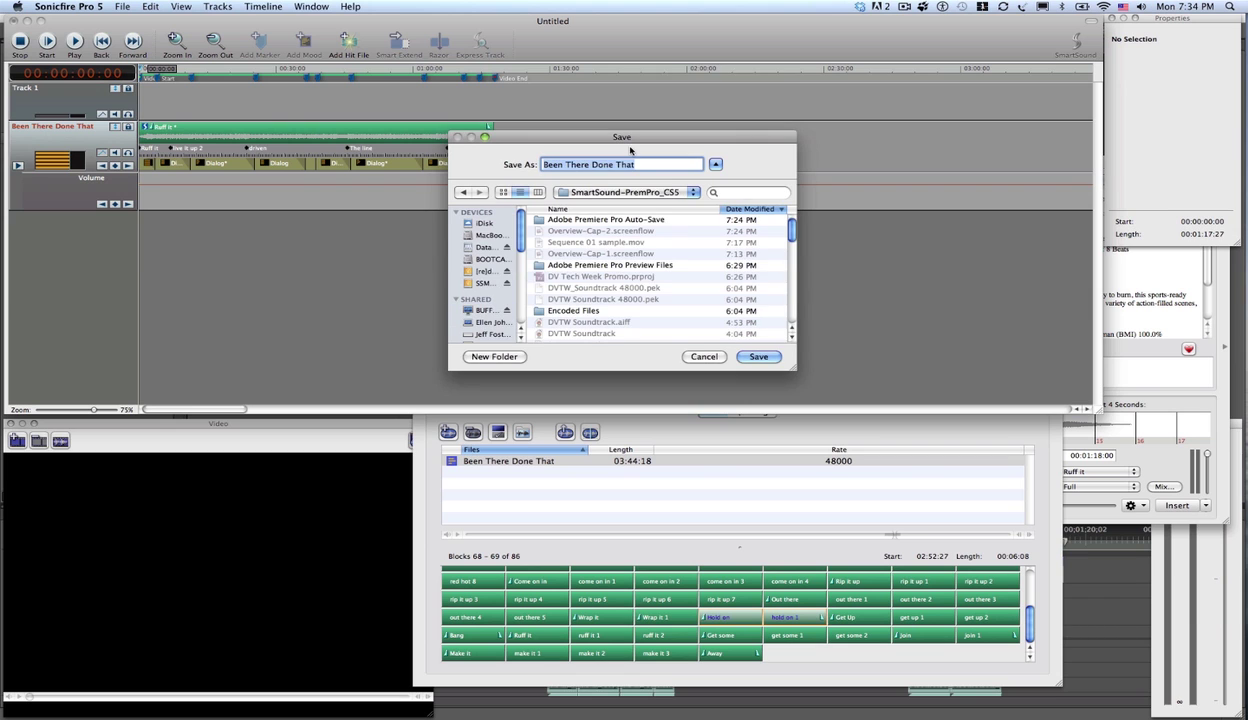
pyautogui.write('DVTW')
pyautogui.press('Return')
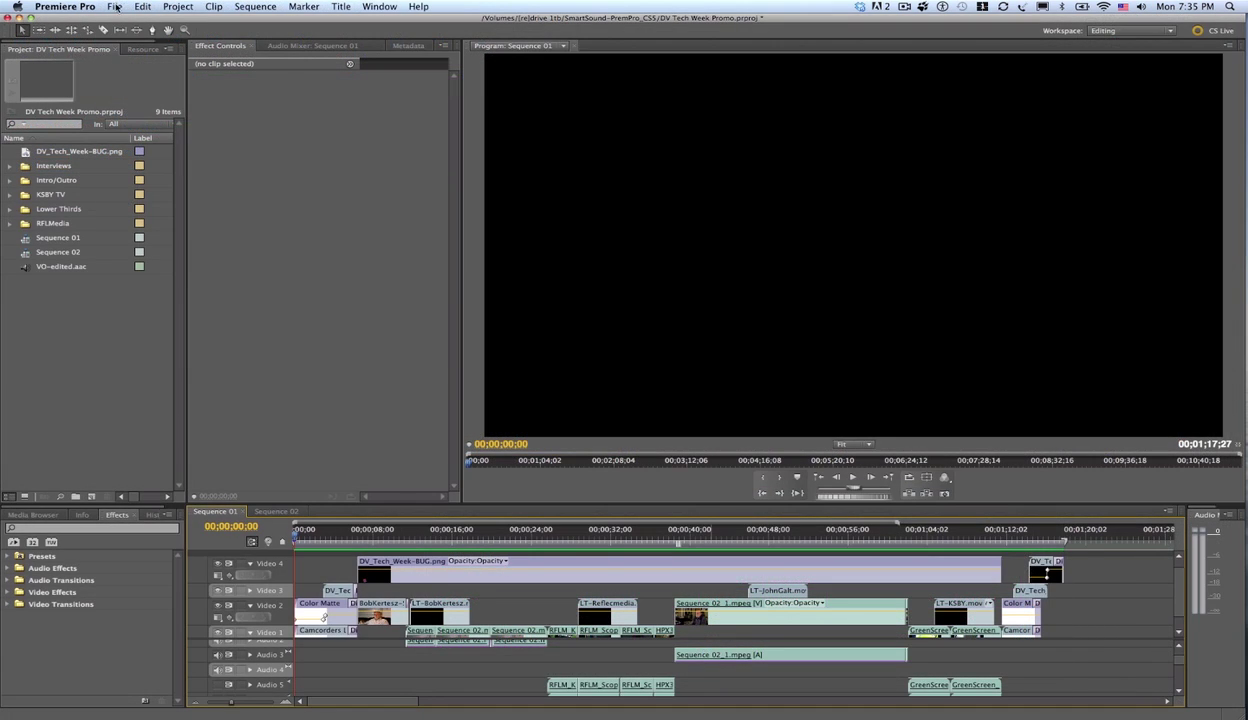
# Step: Import DVTW Soundtrack.aiff into Premiere Pro and place it on Audio 4 at 00;00;00;00
pyautogui.click(115, 6)
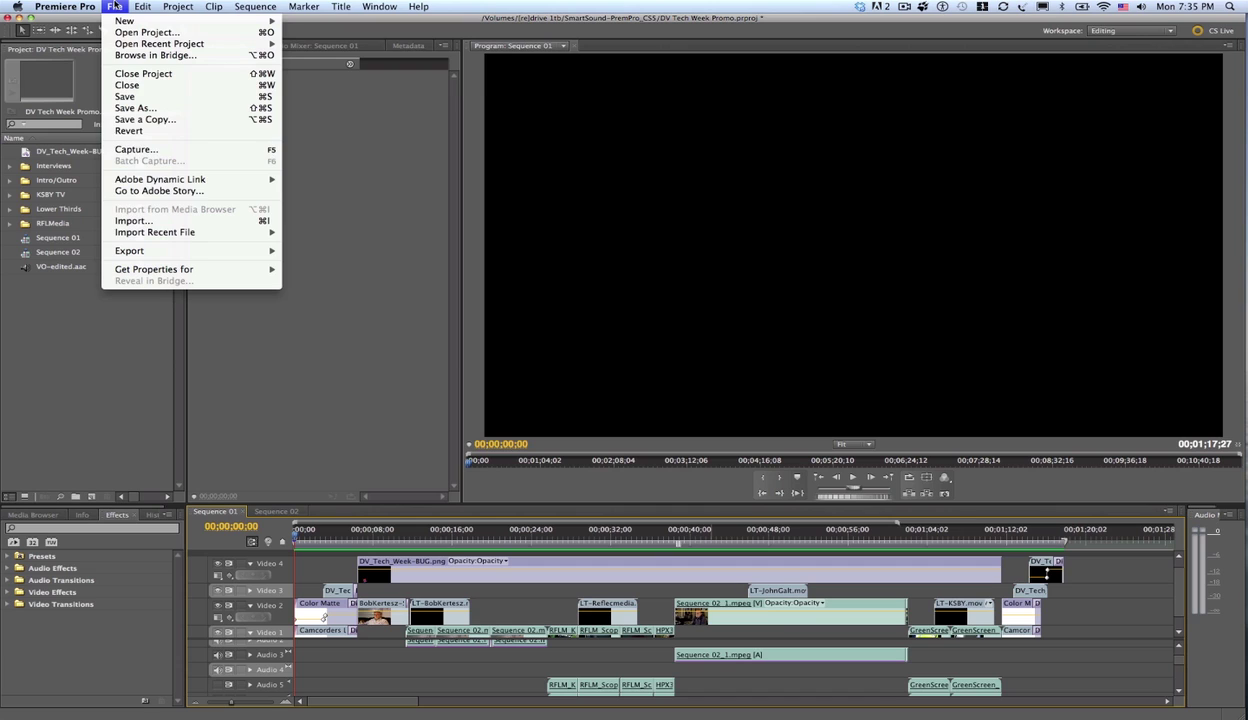
pyautogui.click(135, 220)
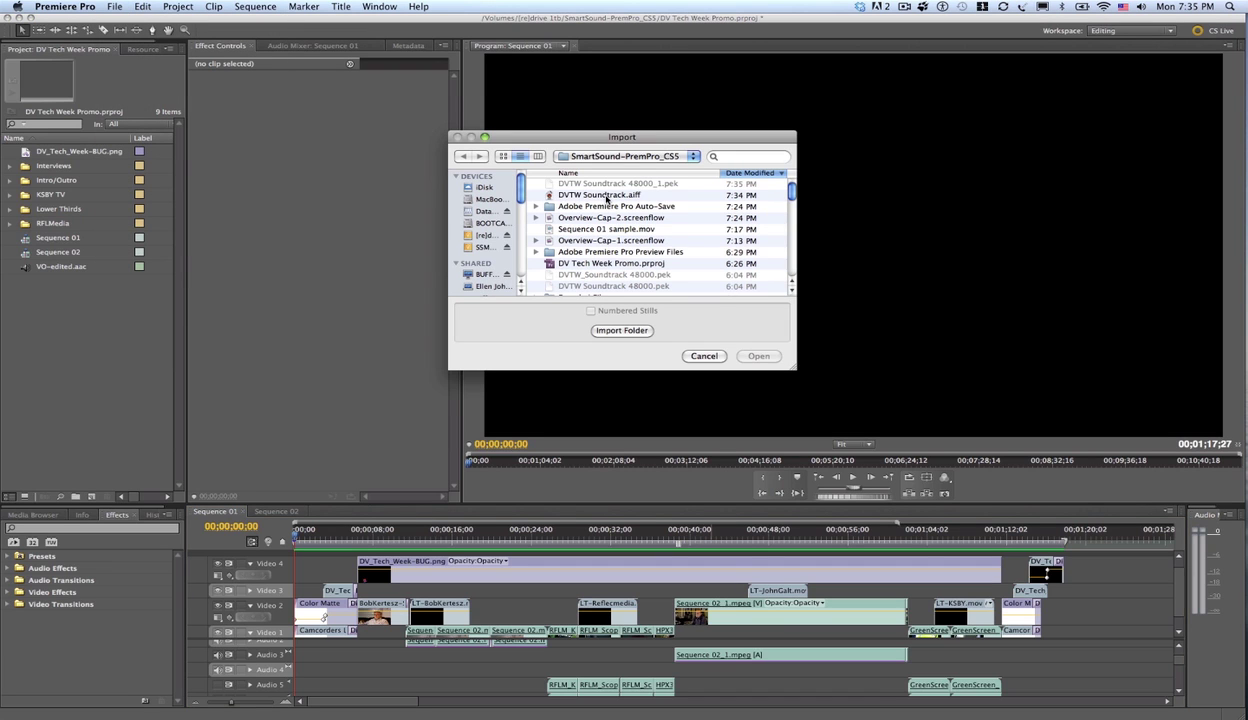
pyautogui.click(606, 196)
pyautogui.click(759, 356)
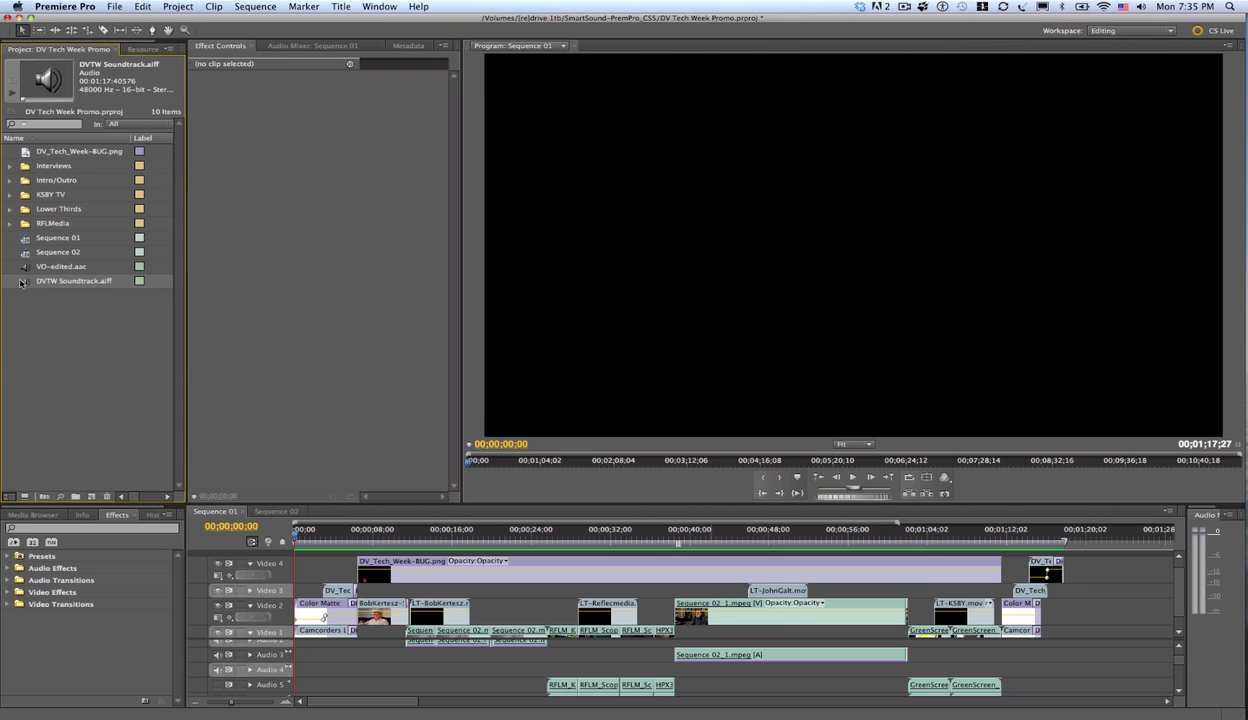
pyautogui.moveTo(118, 398); pyautogui.dragTo(300, 672)
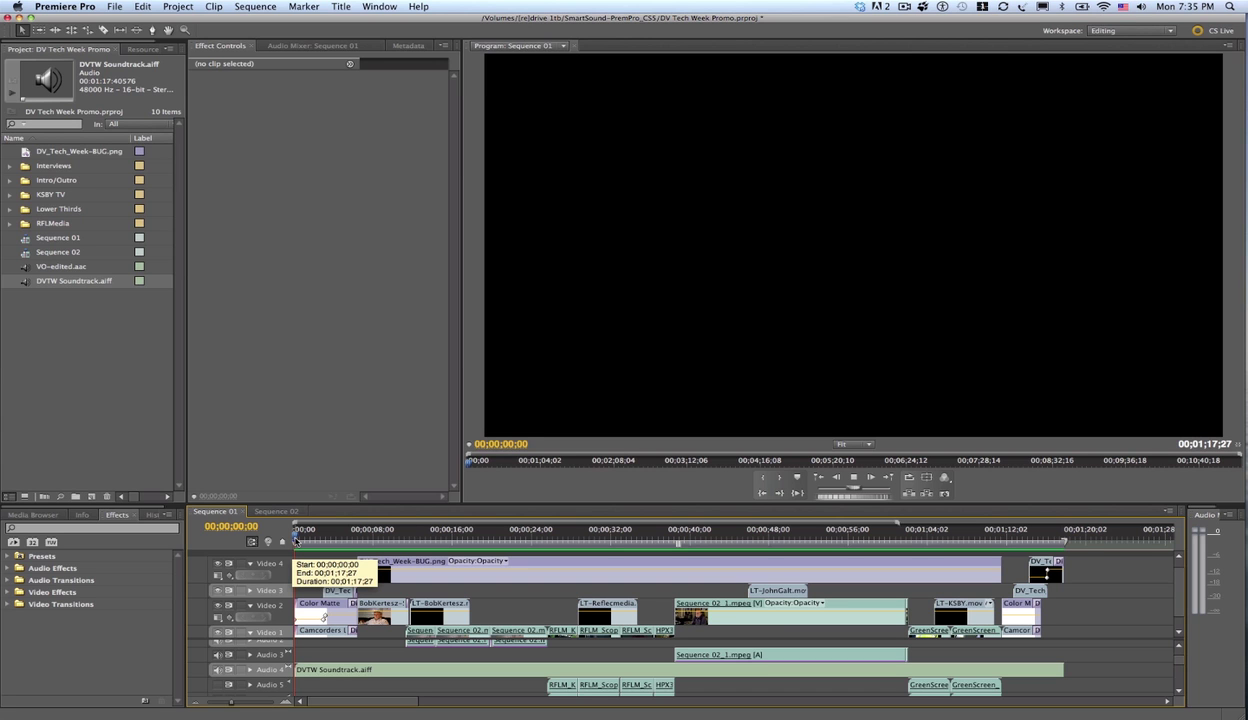
# Step: Play through Sequence 01 to review the soundtrack against the promo, including its ending
pyautogui.press('space')
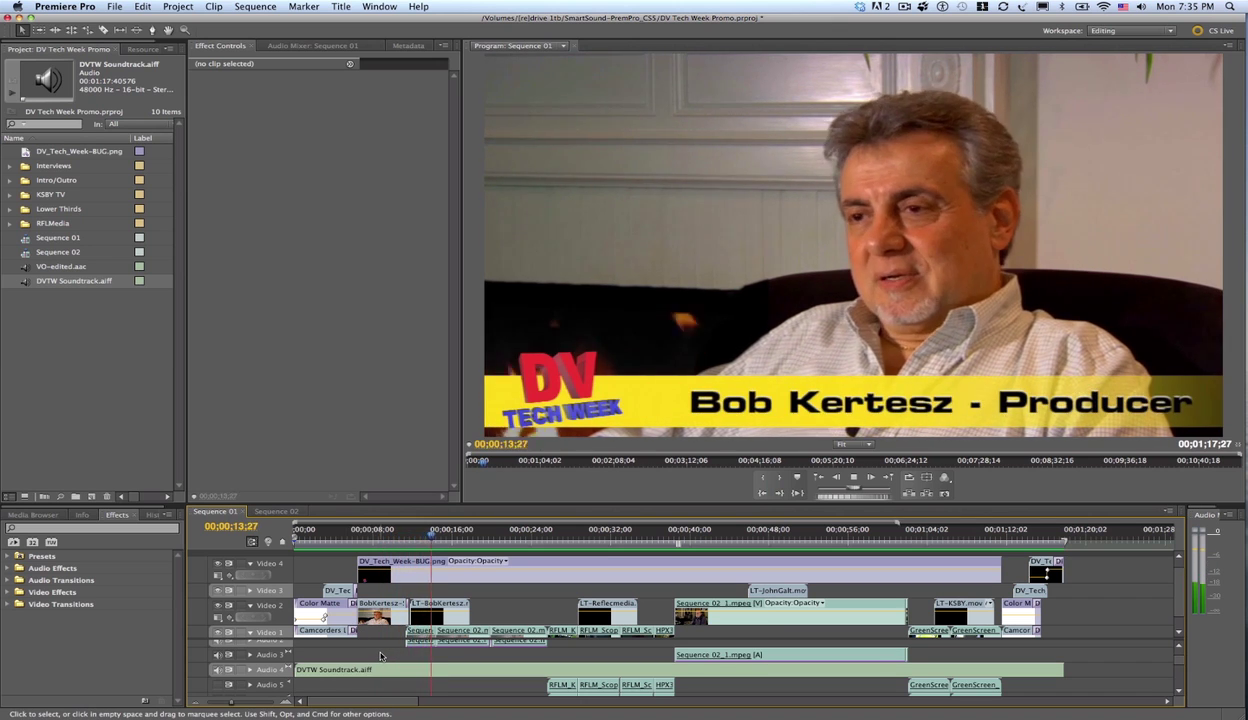
pyautogui.press('space')
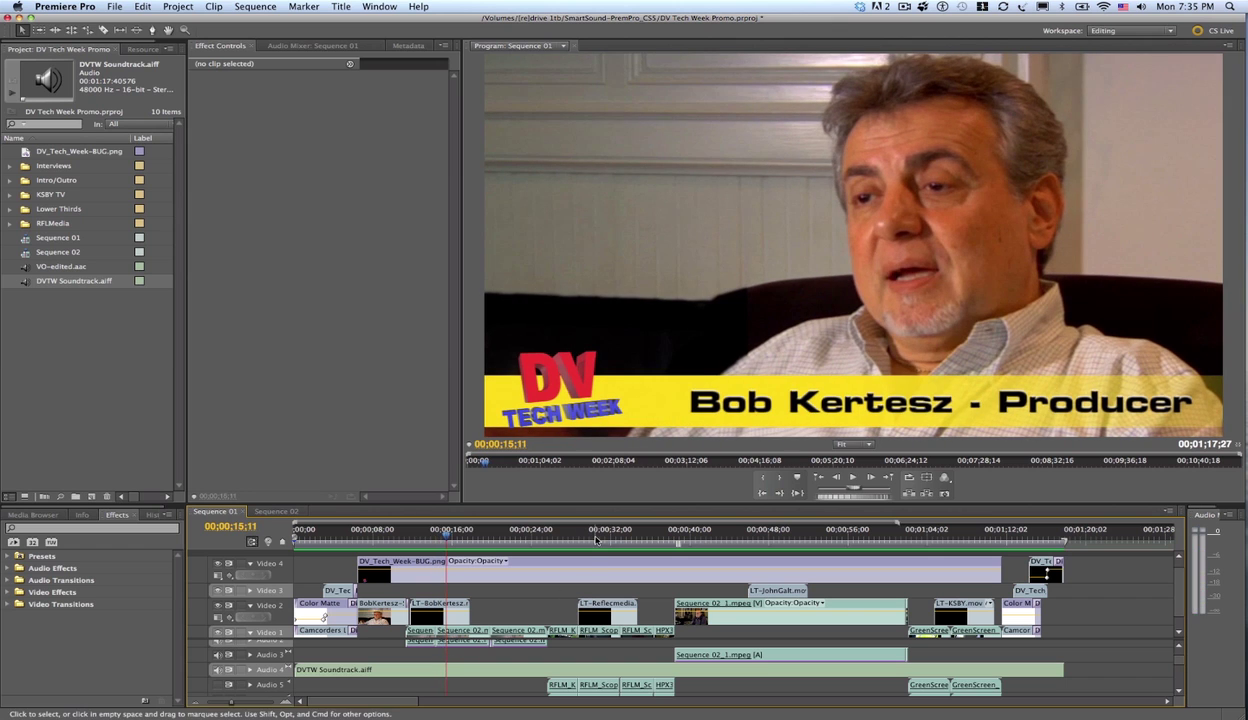
pyautogui.moveTo(596, 540)
pyautogui.mouseDown()
pyautogui.moveTo(686, 541)
pyautogui.moveTo(613, 541)
pyautogui.mouseUp()
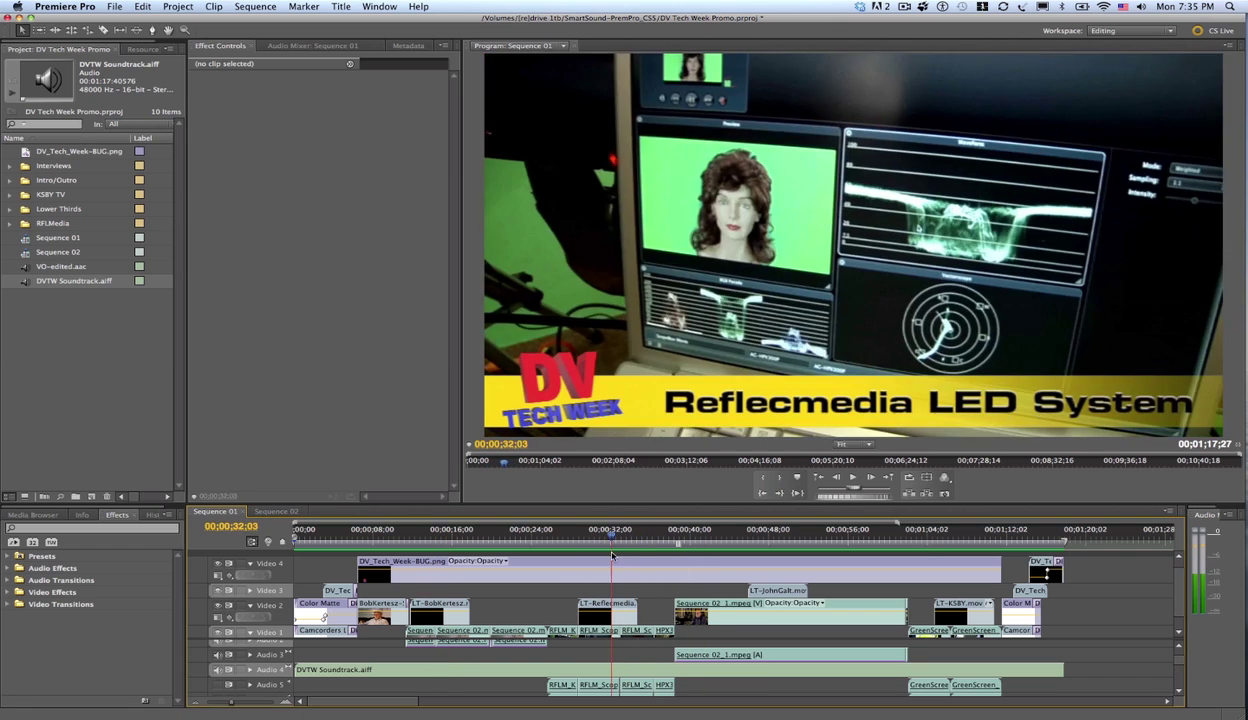
pyautogui.press('space')
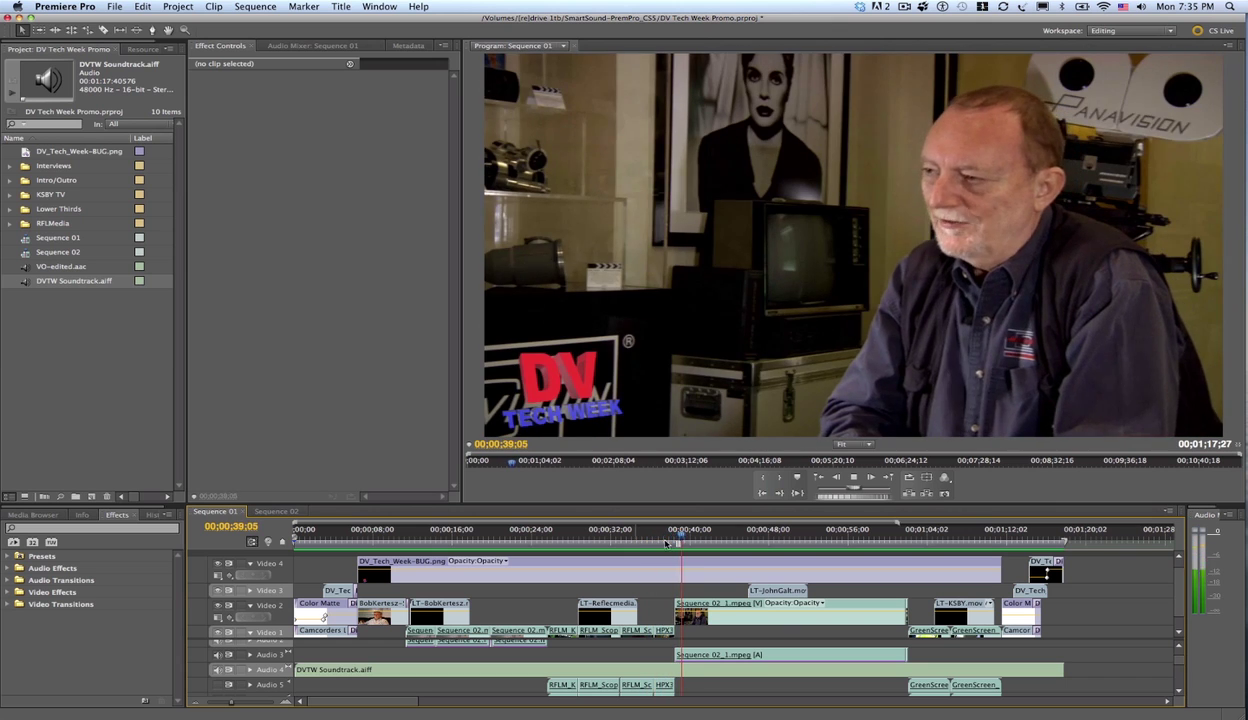
pyautogui.click(828, 541)
pyautogui.moveTo(828, 543); pyautogui.dragTo(979, 547)
pyautogui.press('space')
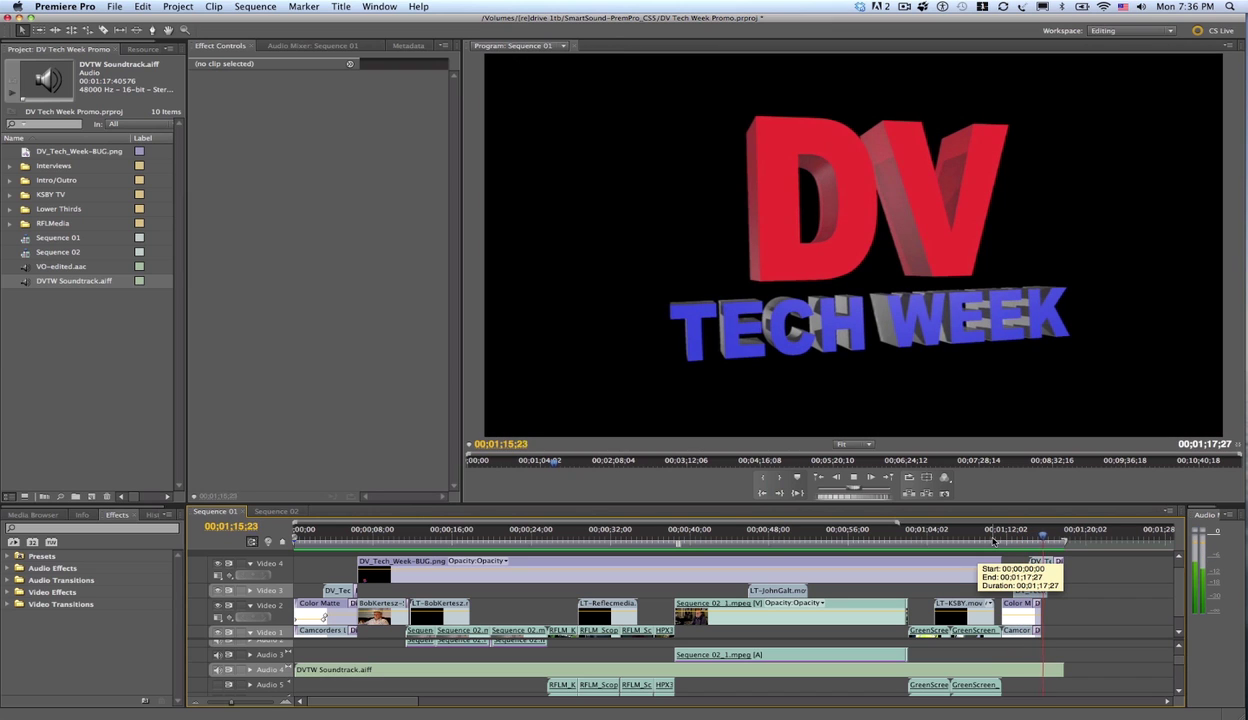
pyautogui.press('space')
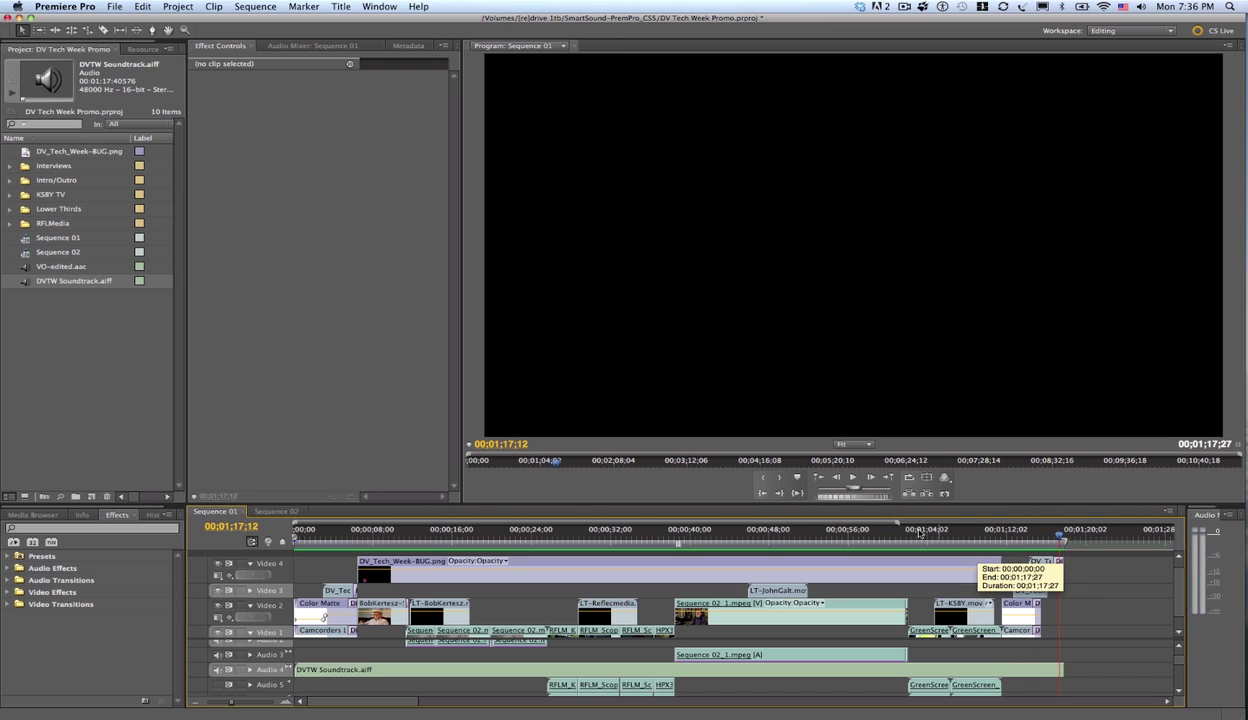
pyautogui.moveTo(673, 541); pyautogui.dragTo(669, 540)
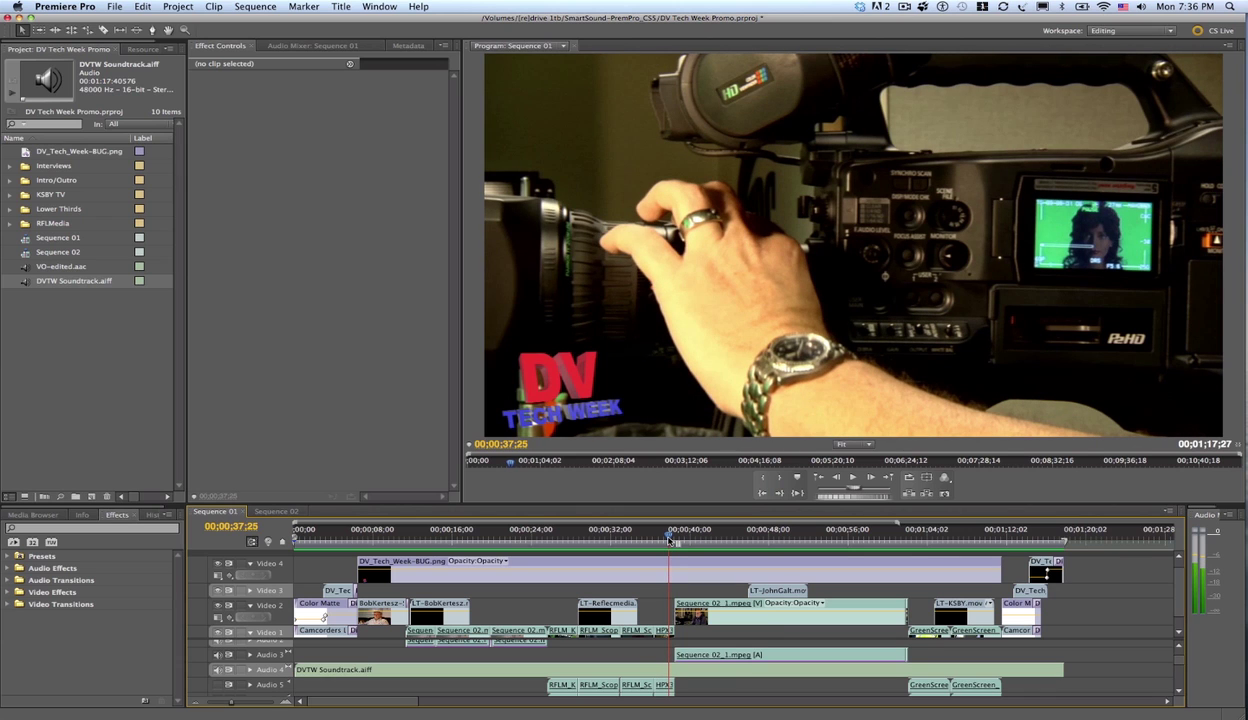
pyautogui.moveTo(669, 540); pyautogui.dragTo(651, 537)
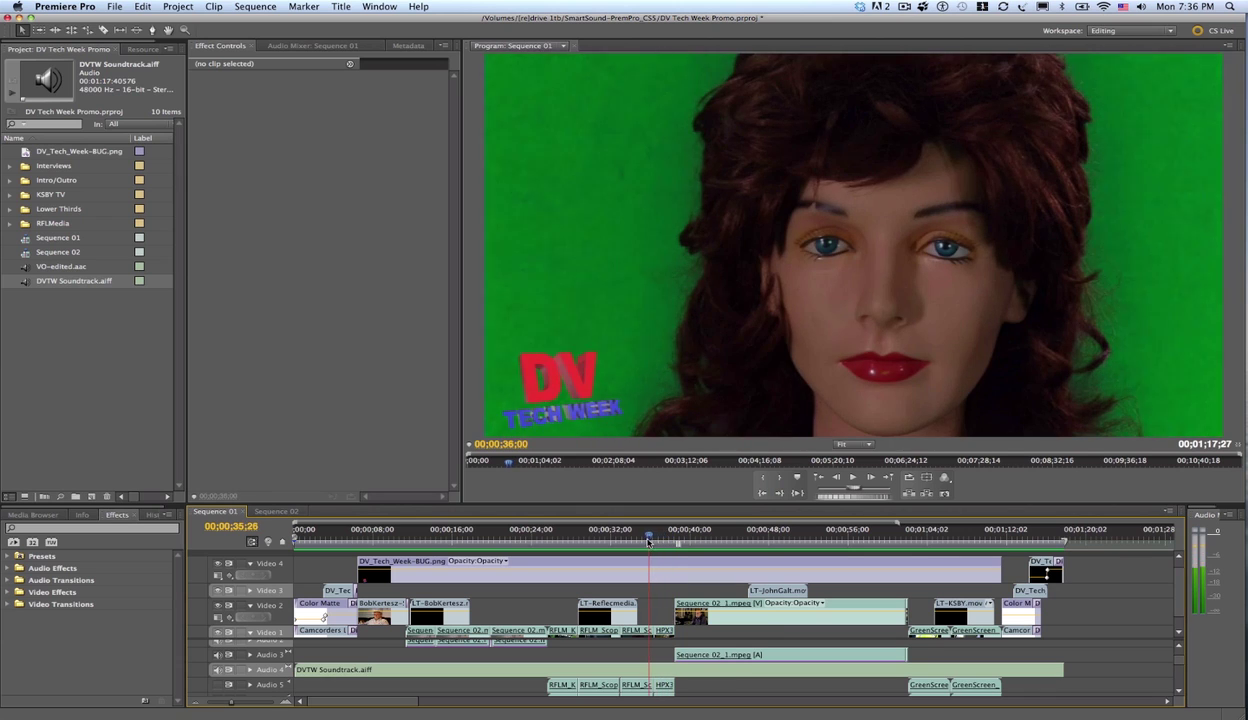
# Step: Select the soundtrack clip and use Edit Original to reopen it in Sonicfire Pro 5
pyautogui.click(41, 285)
pyautogui.click(29, 284)
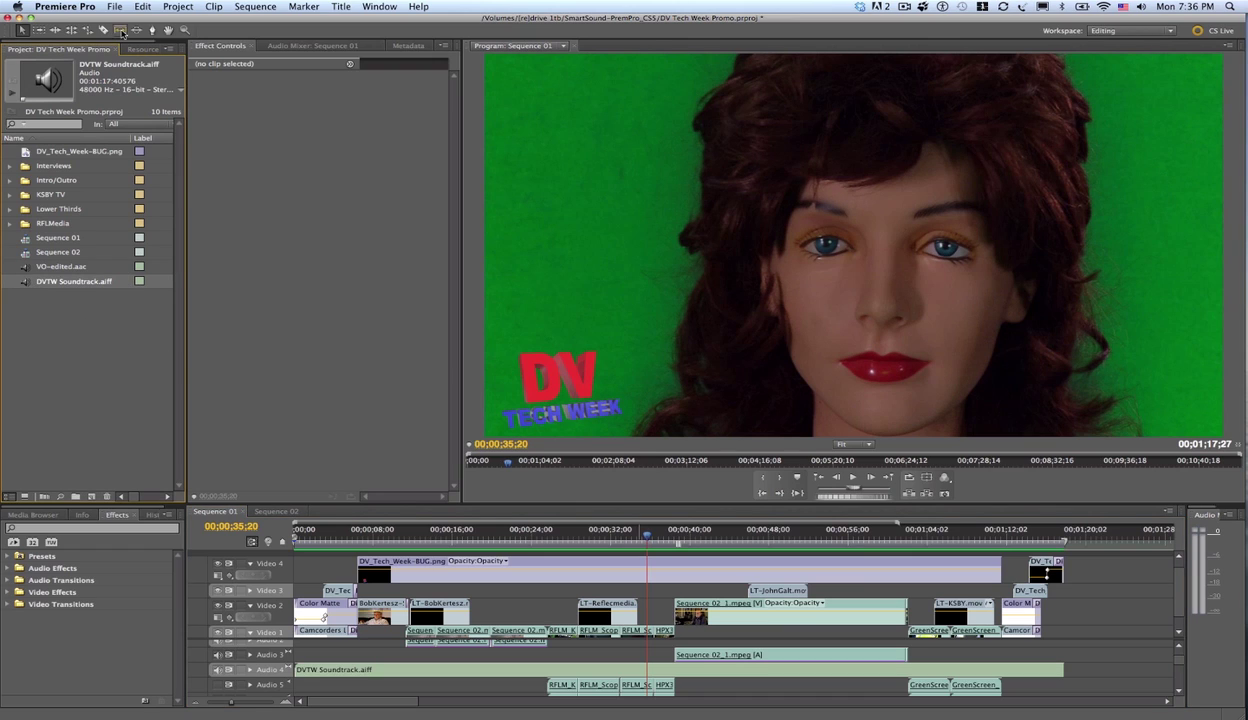
pyautogui.click(143, 6)
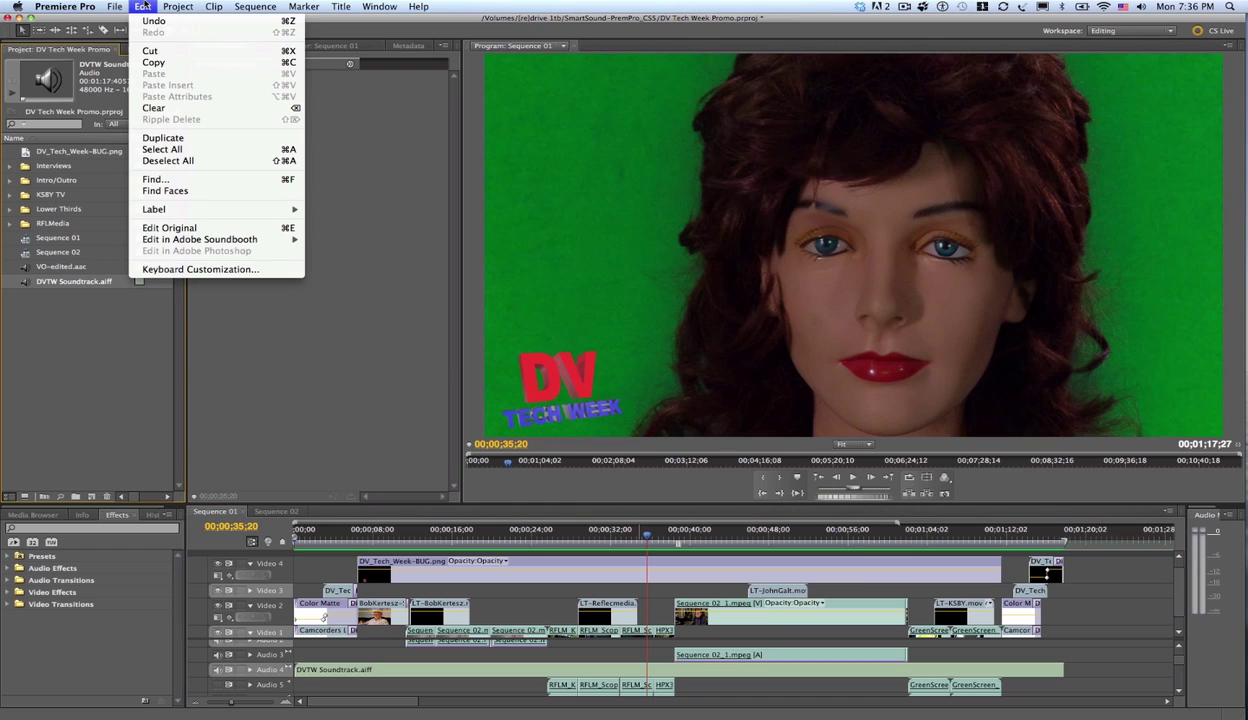
pyautogui.click(168, 228)
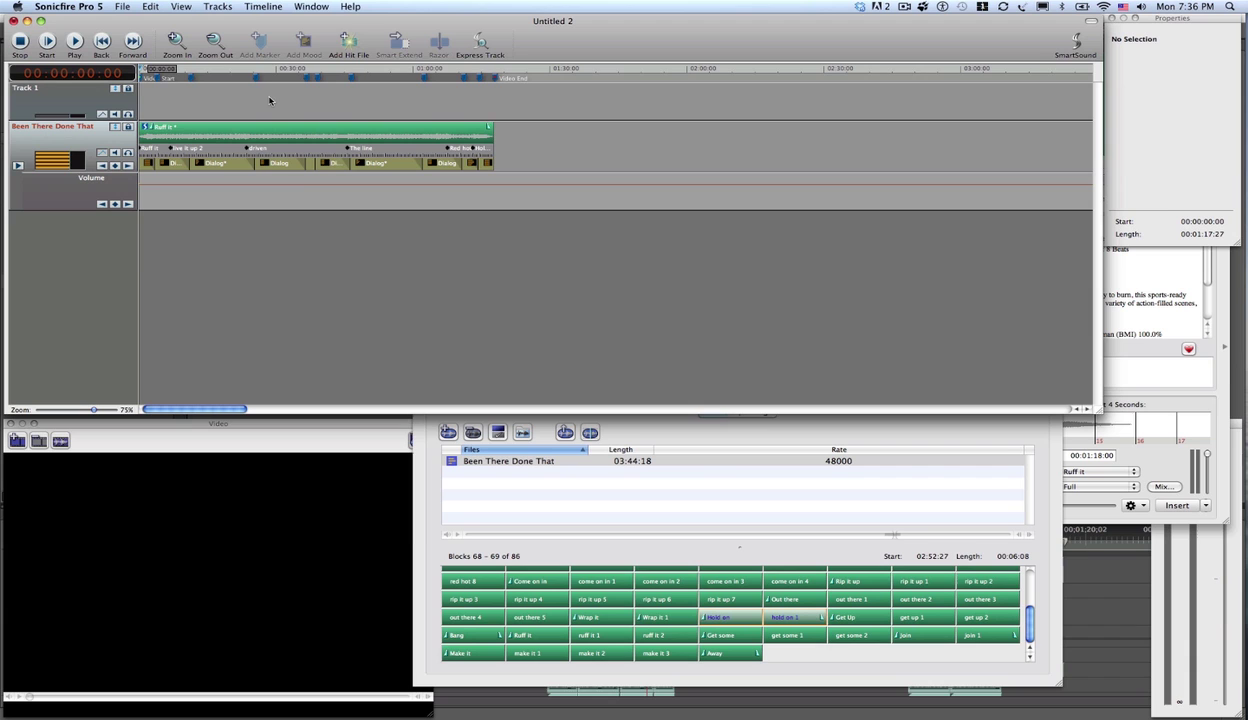
# Step: Play back the soundtrack around the 30–35 second transition to review it
pyautogui.click(275, 72)
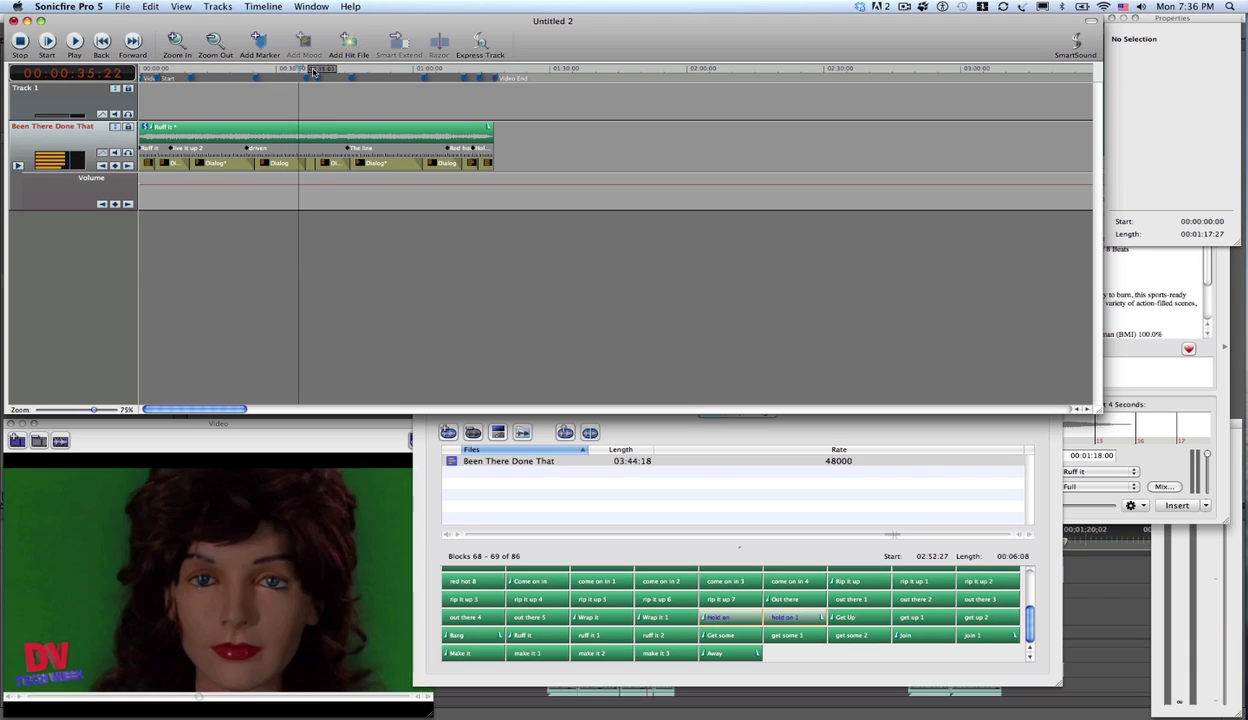
pyautogui.moveTo(313, 71); pyautogui.dragTo(299, 71)
pyautogui.press('space')
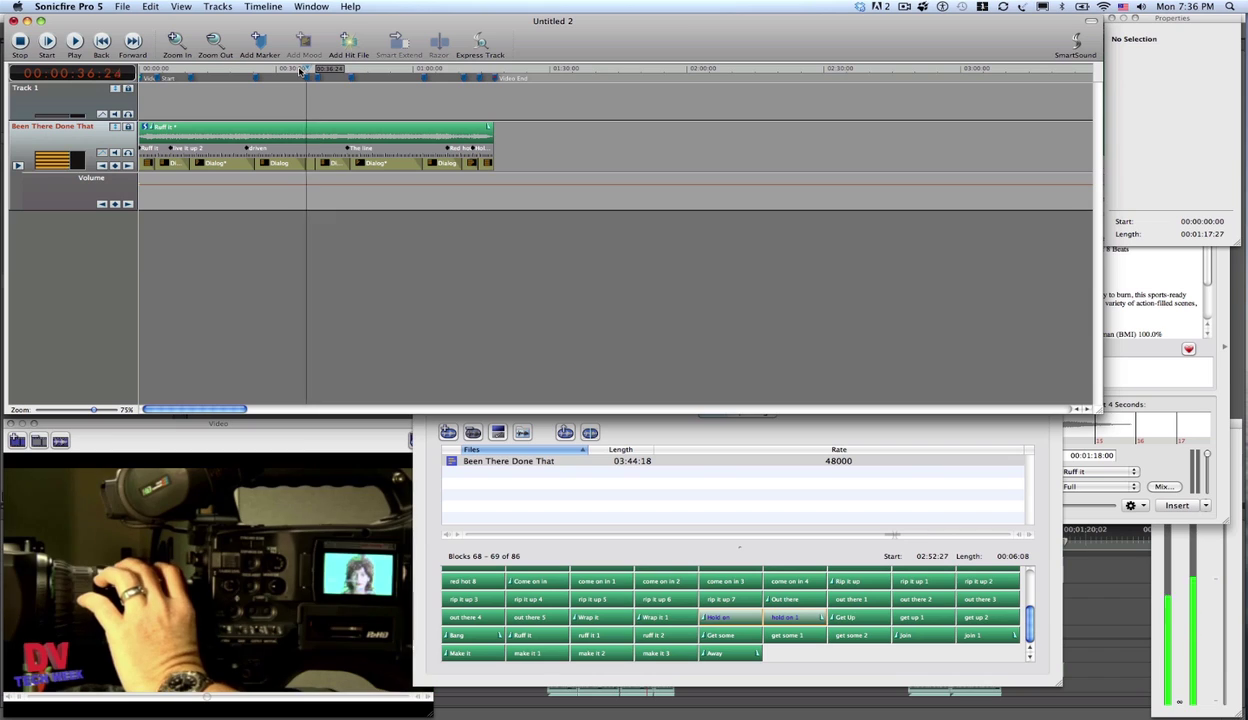
pyautogui.press('space')
# Step: Shorten the Dialog mood's transition to 00:01:04 and lengthen the block to 00:00:11:18
pyautogui.click(280, 163)
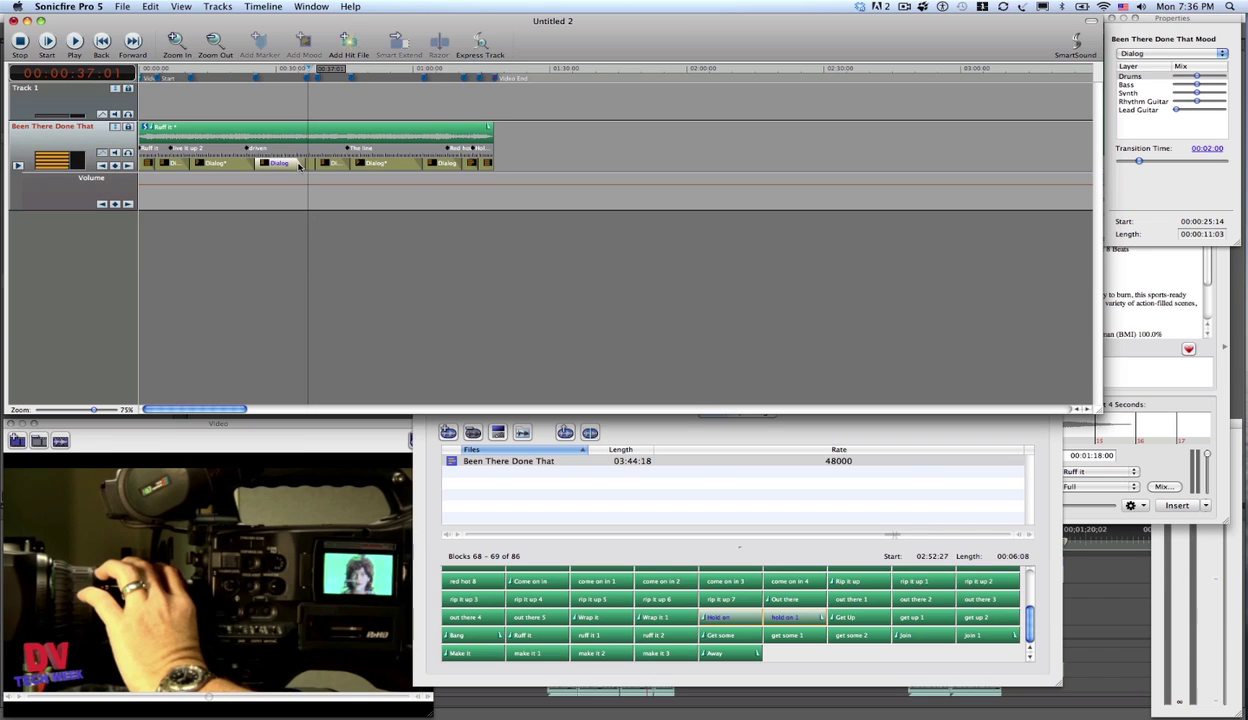
pyautogui.moveTo(1140, 162); pyautogui.dragTo(1136, 163)
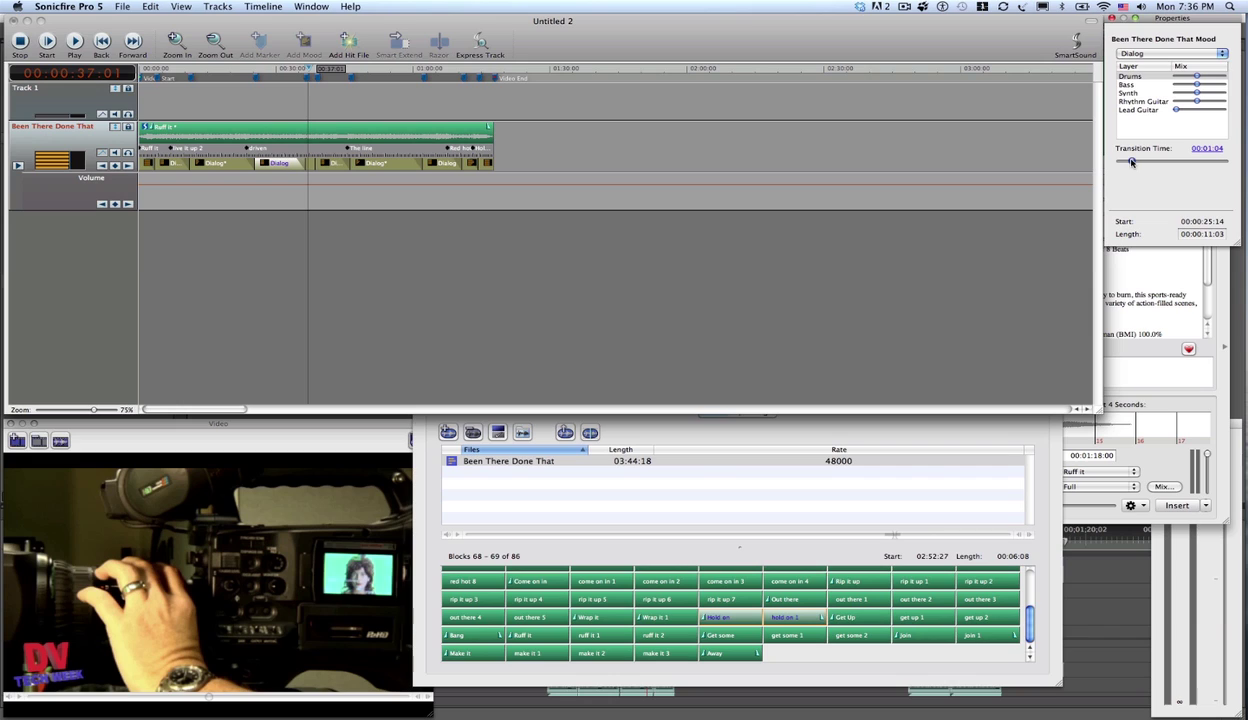
pyautogui.click(311, 164)
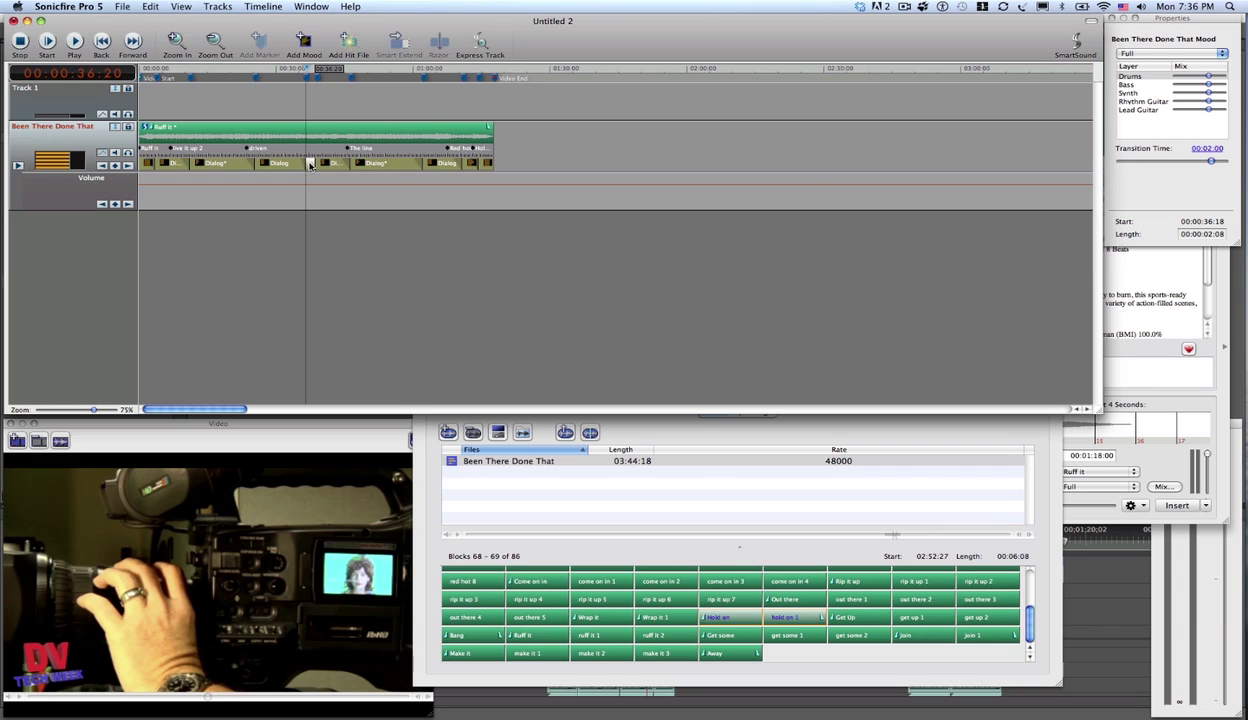
pyautogui.click(305, 163)
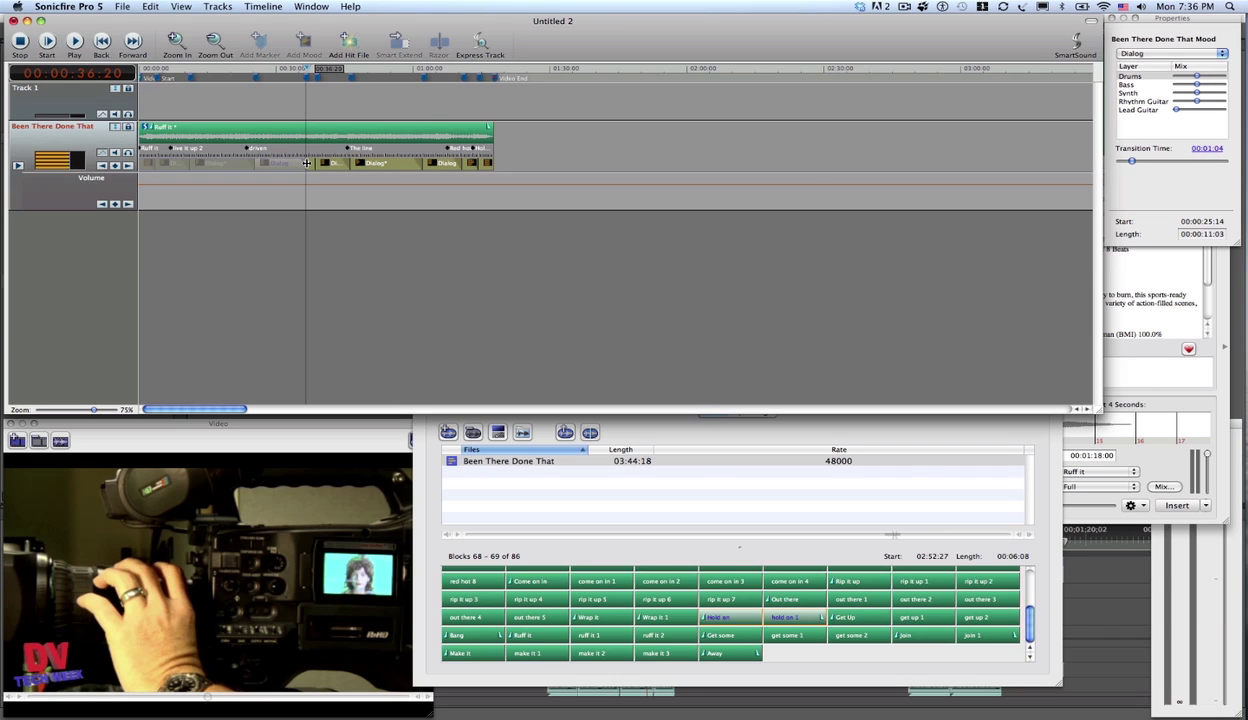
pyautogui.moveTo(307, 163); pyautogui.dragTo(309, 163)
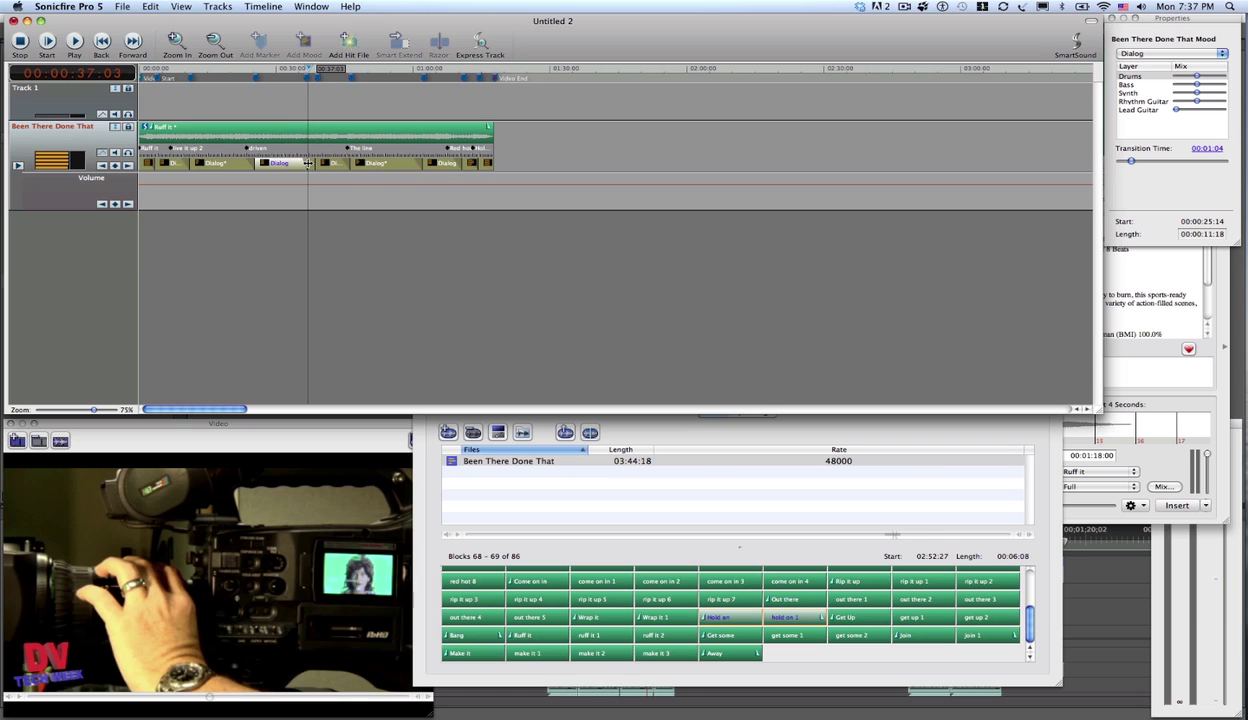
pyautogui.click(291, 72)
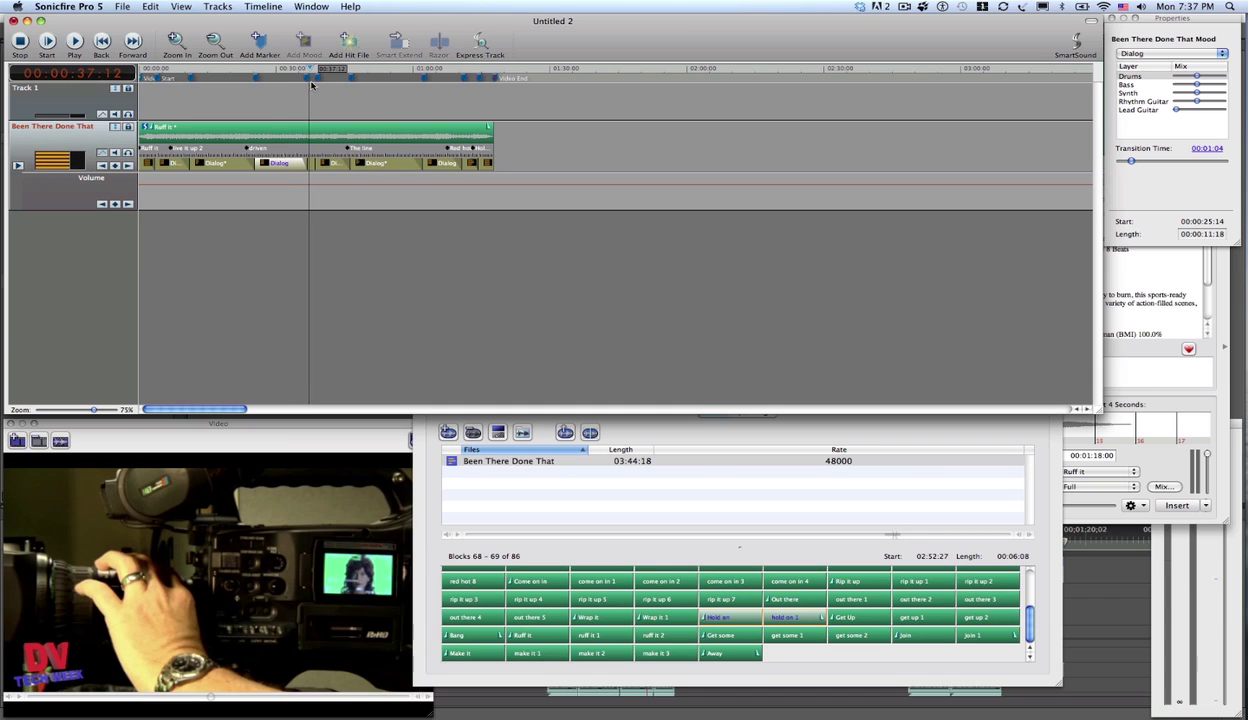
# Step: Export the soundtrack as DVTW Soundtrack, replacing the existing file
pyautogui.click(121, 6)
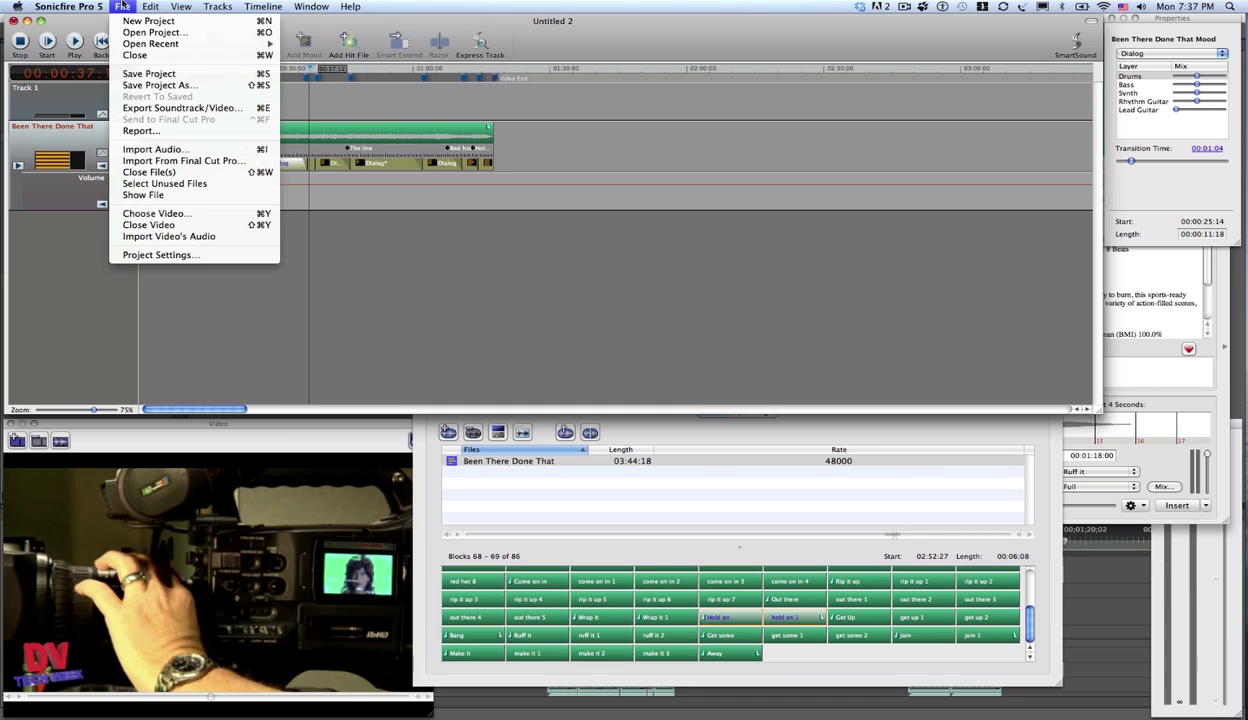
pyautogui.click(180, 107)
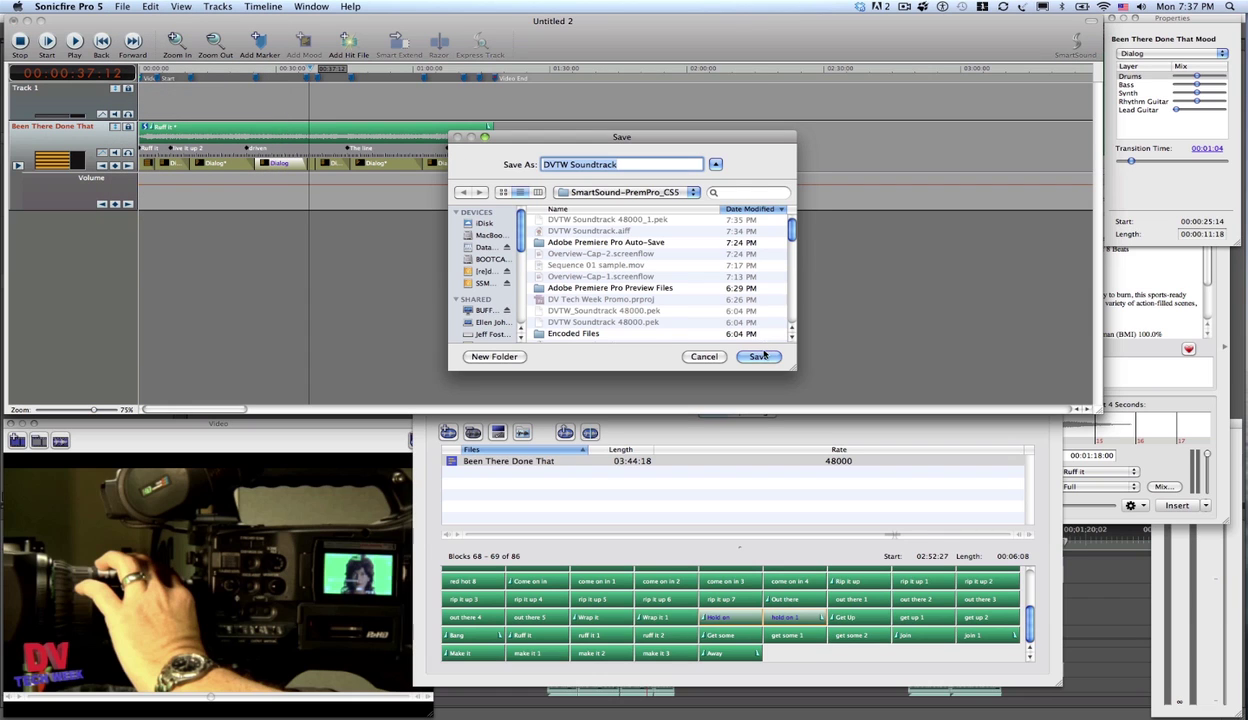
pyautogui.click(760, 356)
pyautogui.click(705, 211)
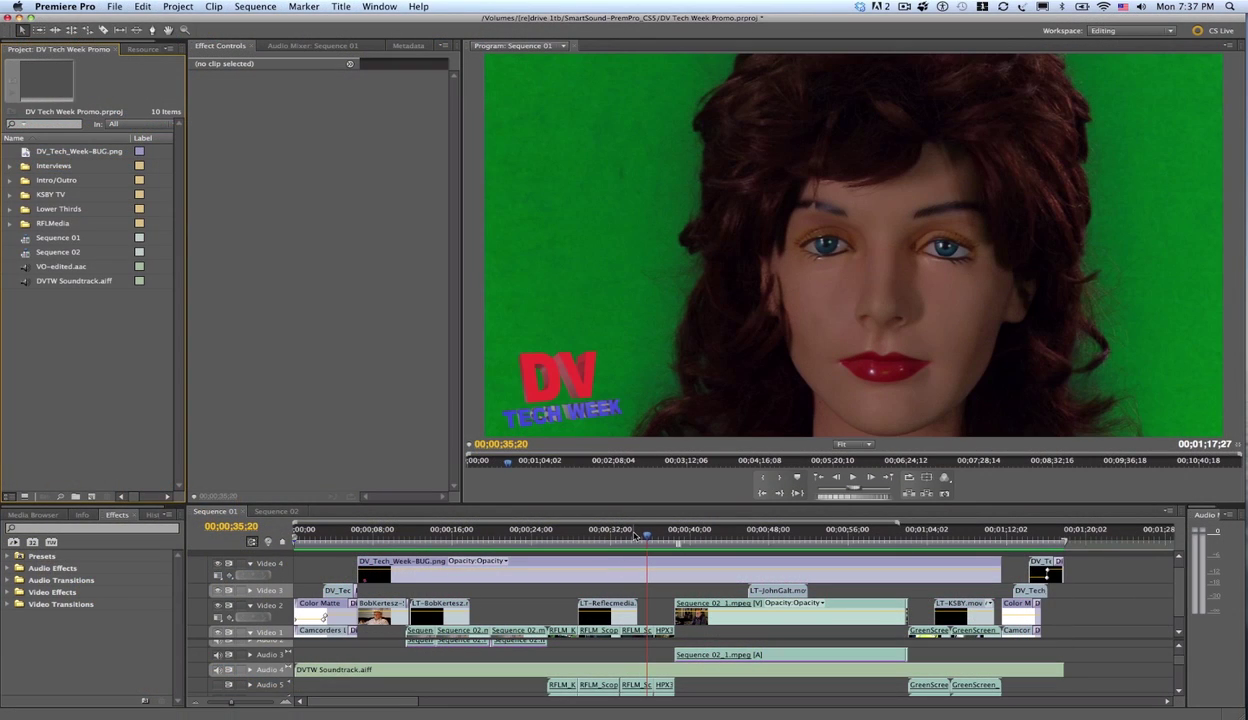
# Step: Check the new audio near 34 seconds, then open Media export settings for Sequence 01
pyautogui.click(633, 535)
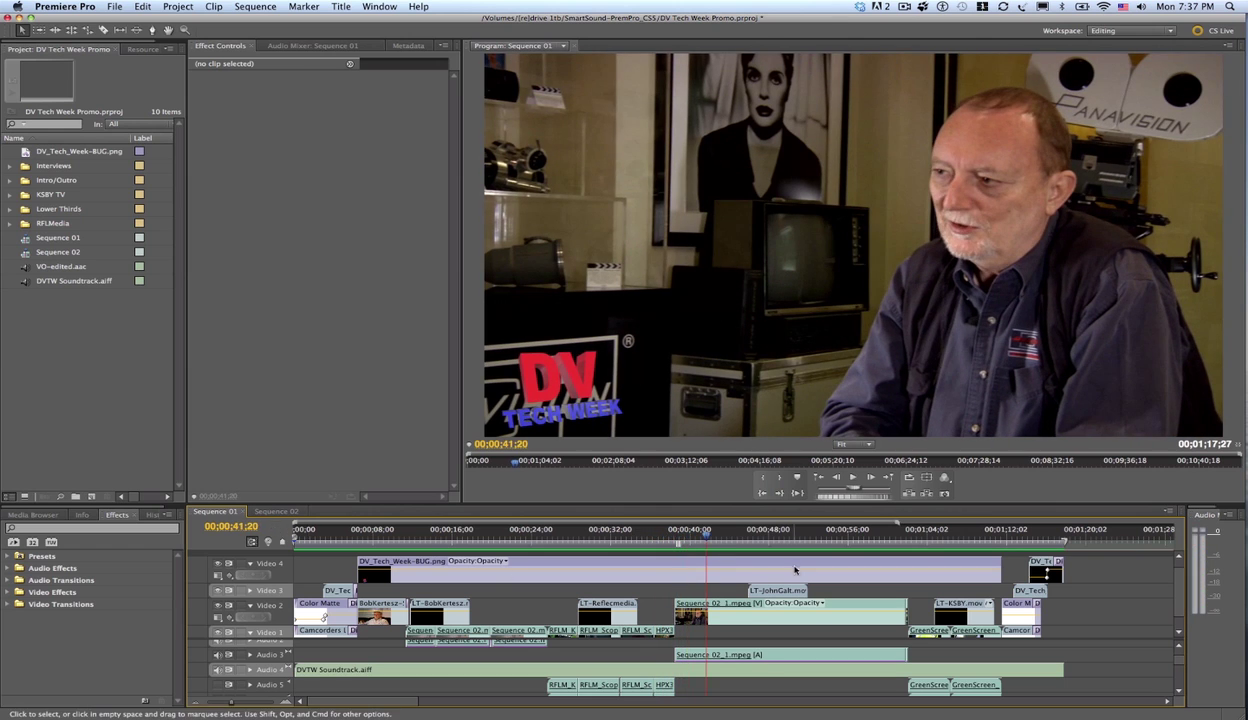
pyautogui.press('Home')
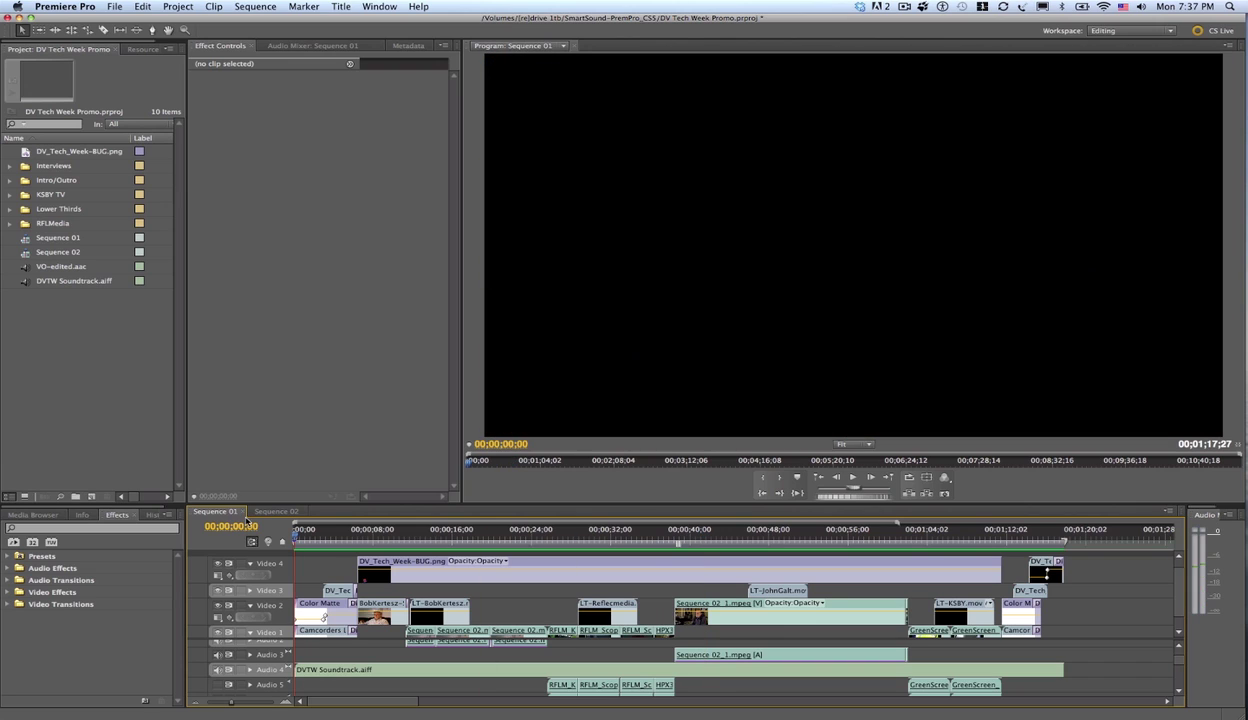
pyautogui.click(114, 7)
pyautogui.moveTo(141, 252)
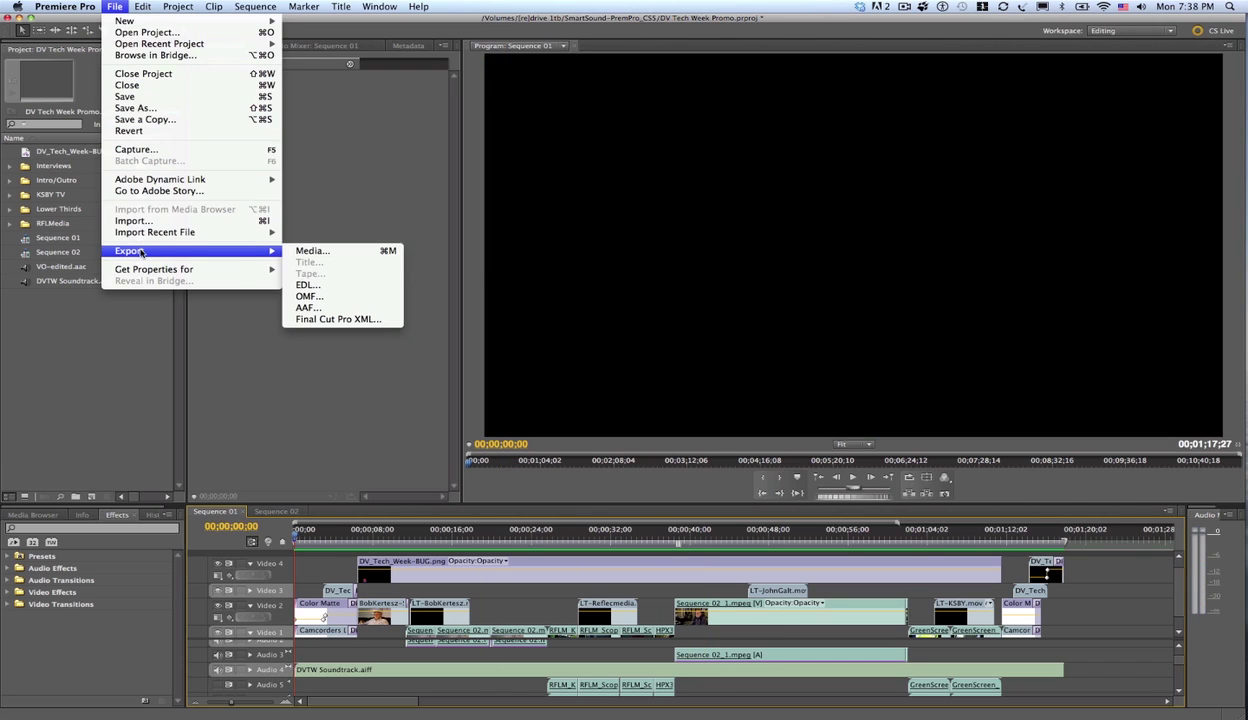
pyautogui.click(310, 251)
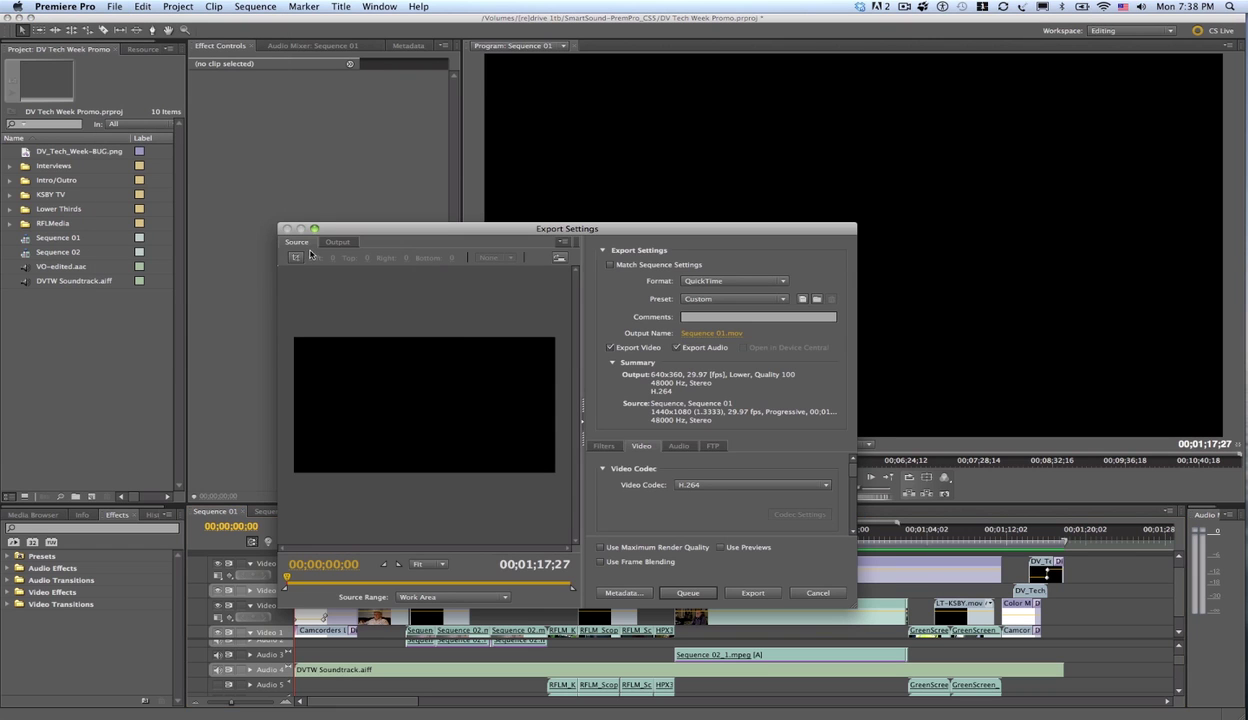